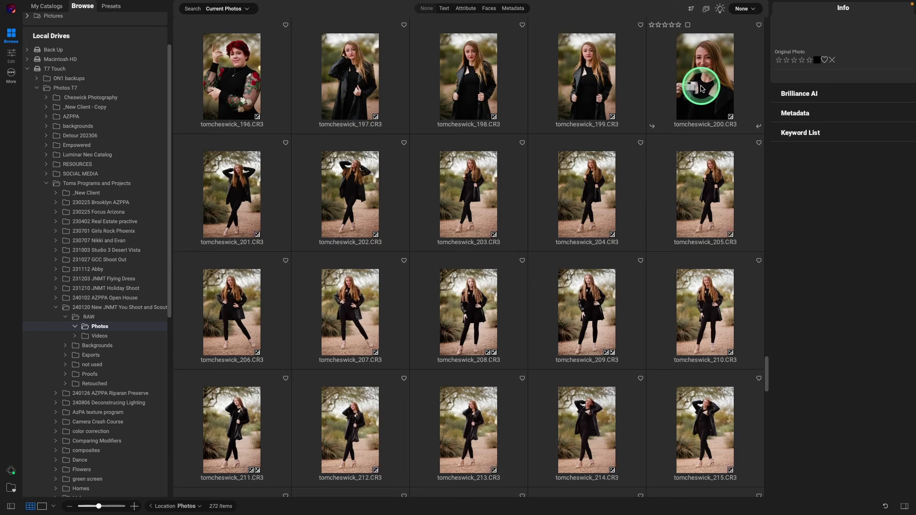
Select portraits 200, 208, 209 and 211, restarting after an accidental single pick of 210.
left_click(703, 90)
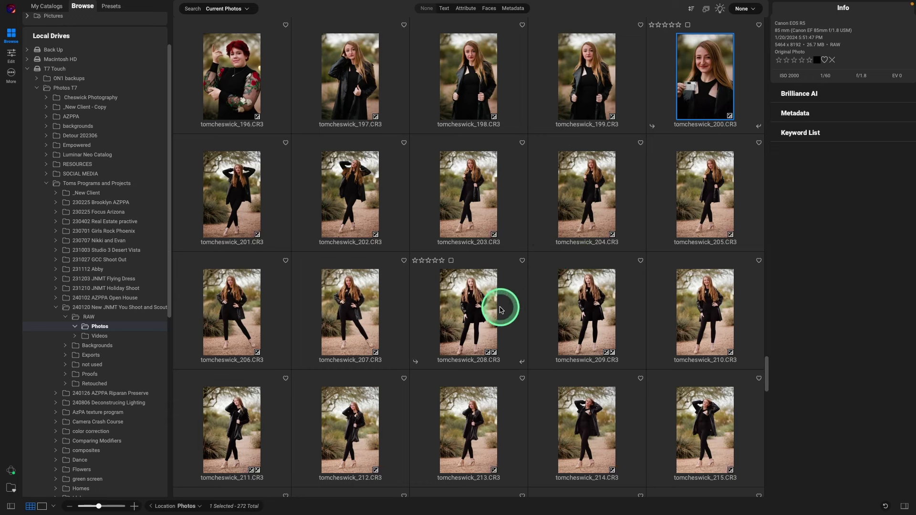
left_click(478, 320, "super")
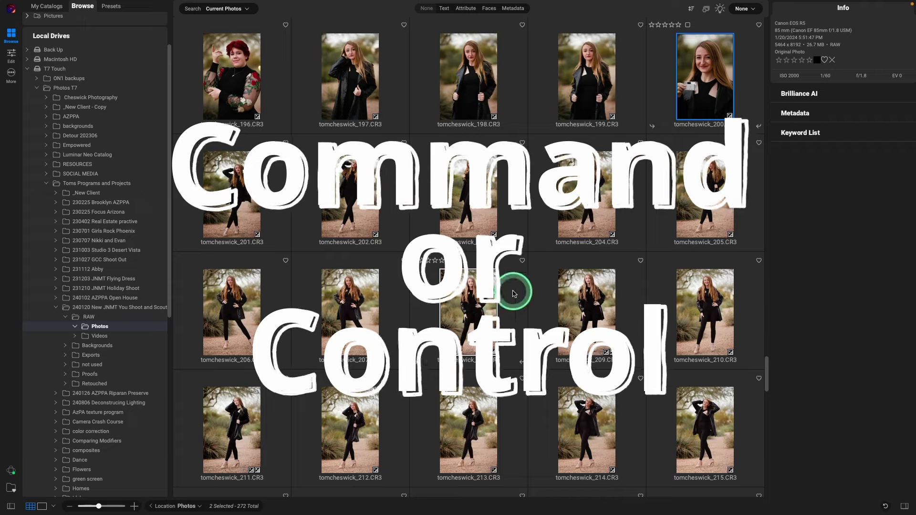
left_click(590, 317, "super")
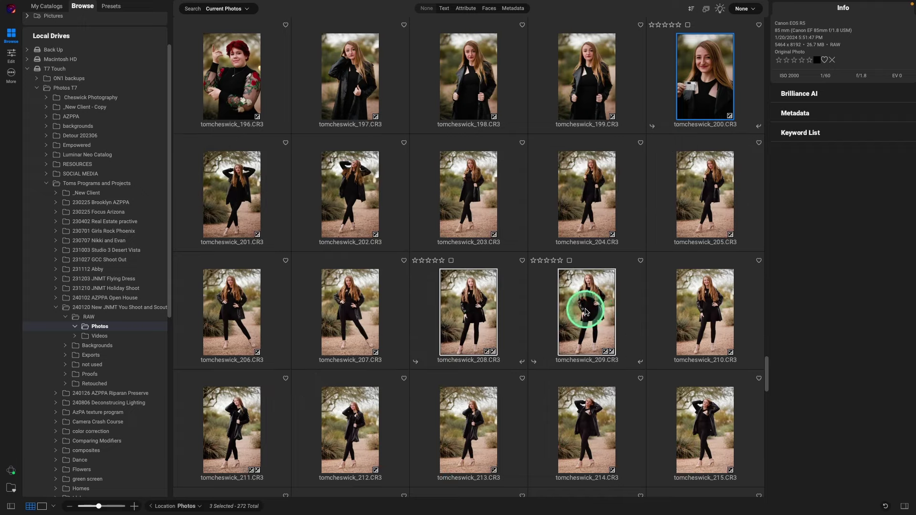
left_click(709, 311)
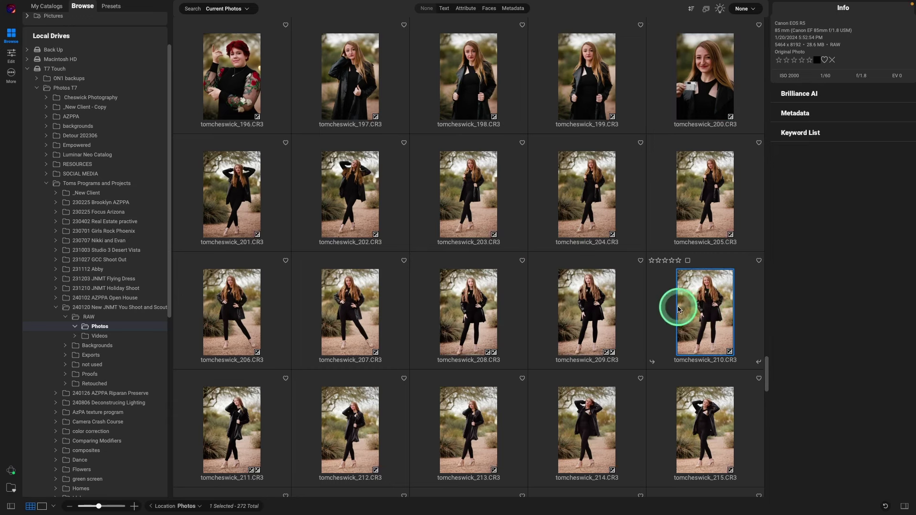
left_click(706, 92)
left_click(507, 298, "super")
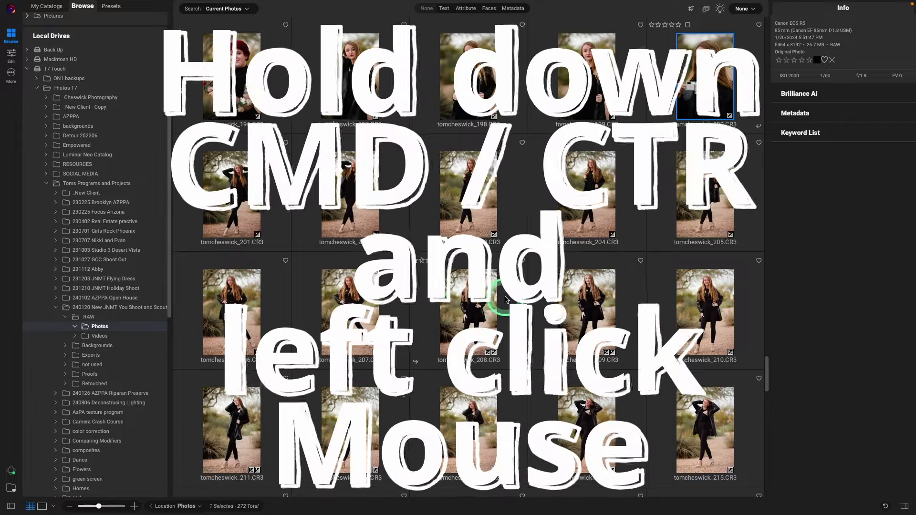
left_click(473, 313, "super")
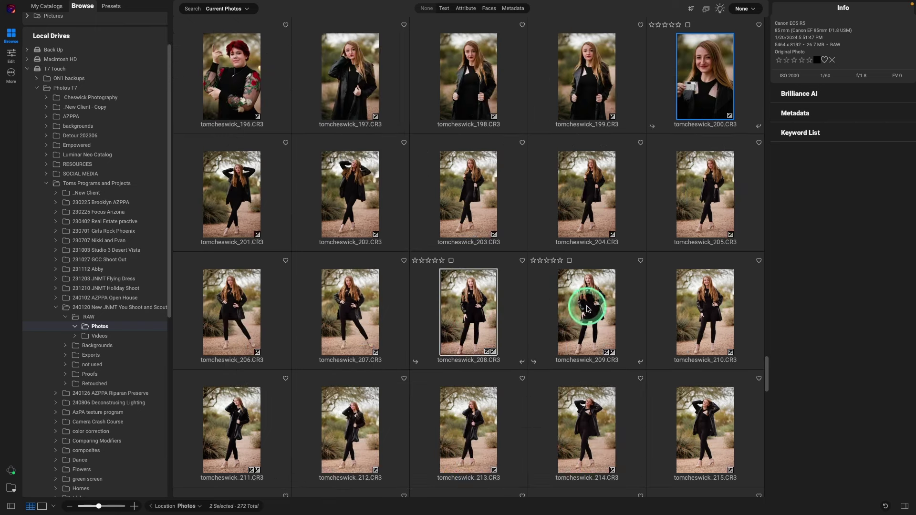
left_click(597, 307, "super")
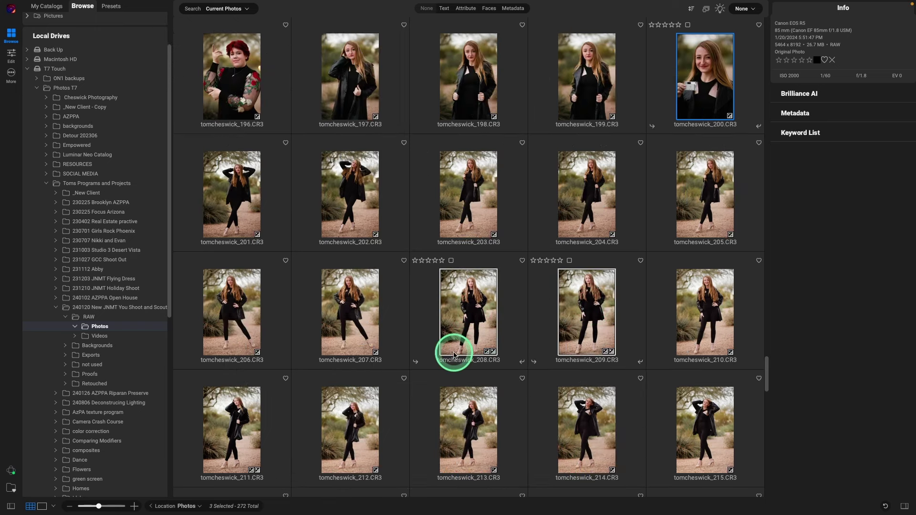
left_click(232, 411, "super")
Add portraits 217, 223, 226 and 237 further down the grid to the selection.
scroll(477, 388, "down", 10)
left_click(351, 85, "super")
left_click(469, 189, "super")
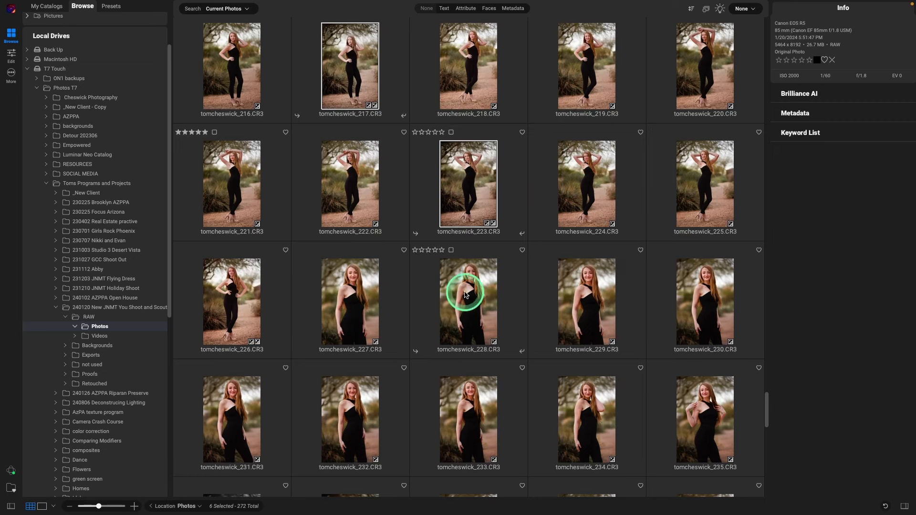
left_click(231, 301, "super")
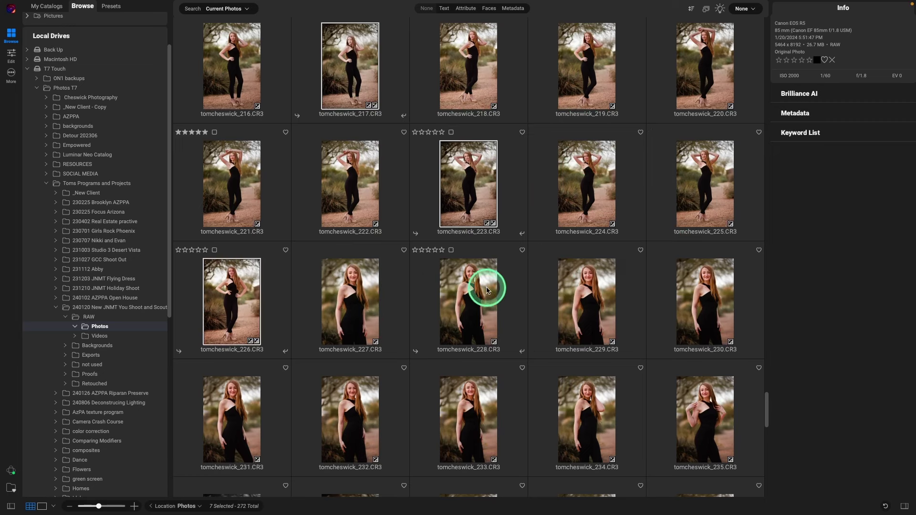
scroll(601, 402, "down", 5)
left_click(350, 210, "super")
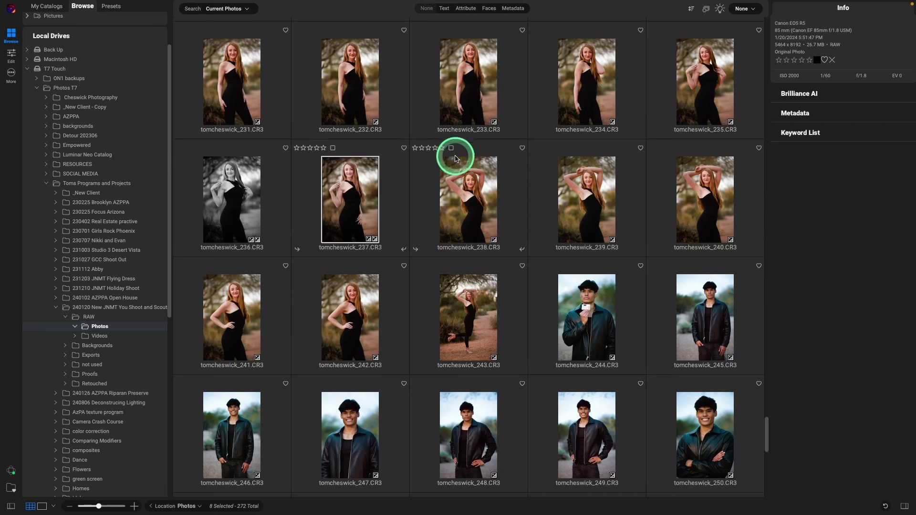
Apply a Green colour label to all eight selected portraits.
scroll(454, 154, "up", 2)
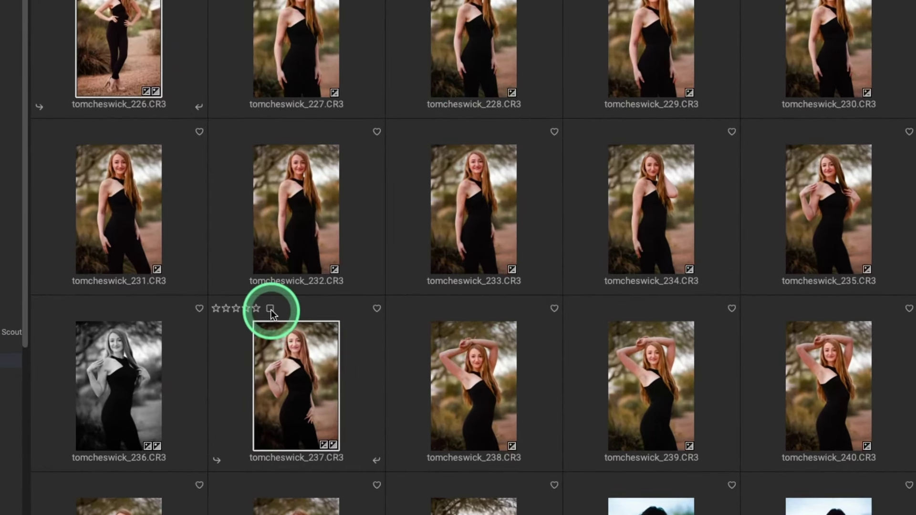
left_click(270, 309)
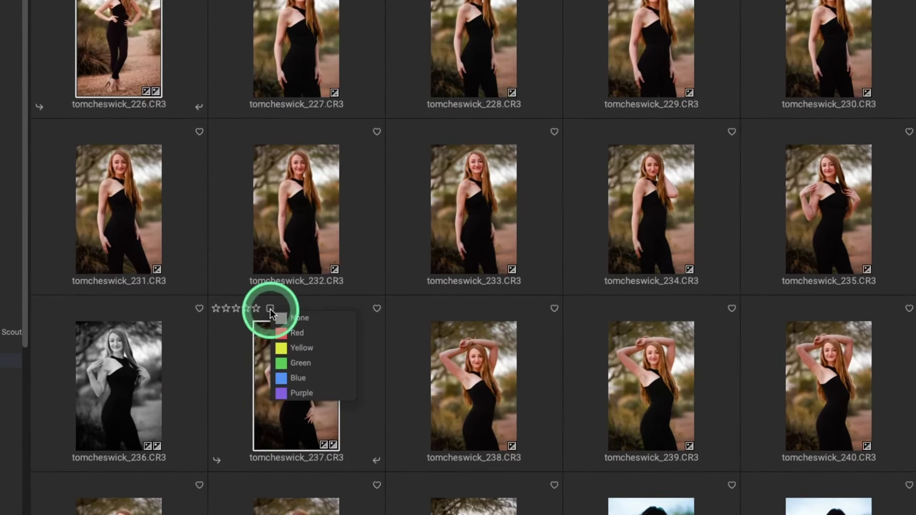
left_click(301, 364)
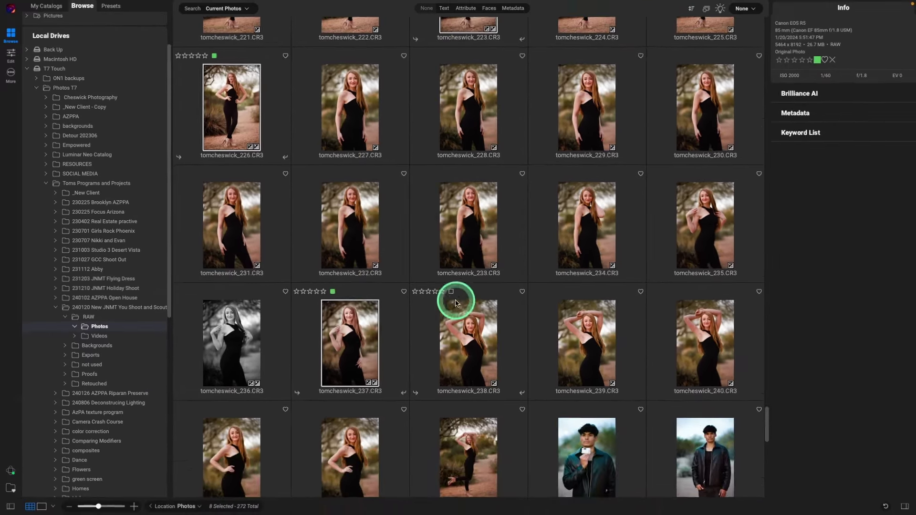
scroll(457, 303, "up", 3)
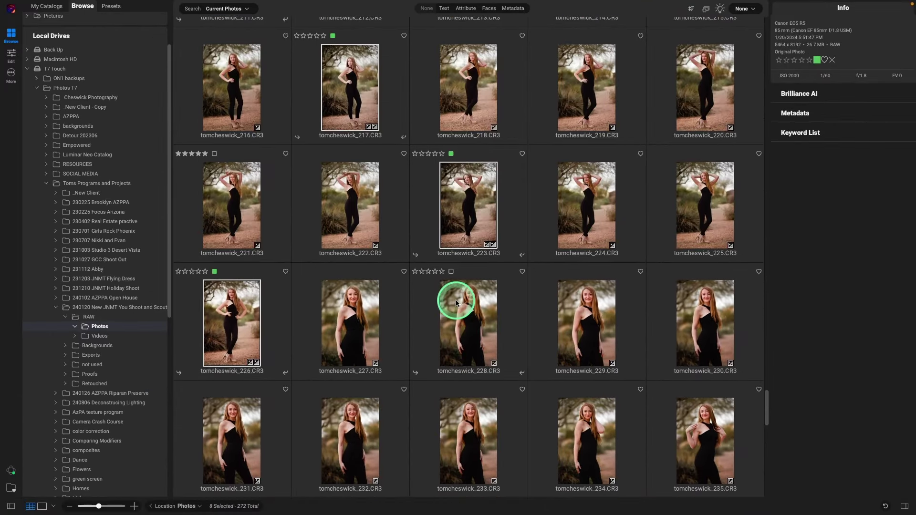
scroll(456, 300, "up", 9)
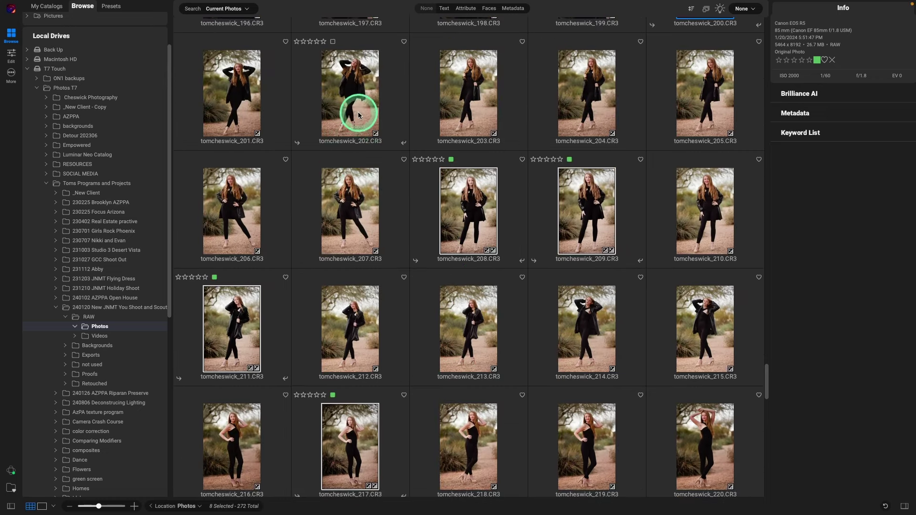
Filter the browser by the Green colour label attribute.
scroll(297, 81, "up", 3)
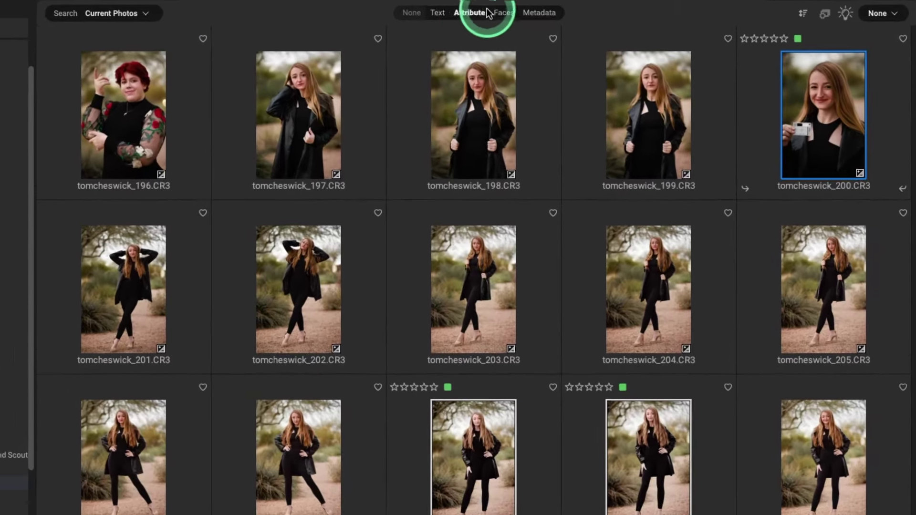
left_click(484, 15)
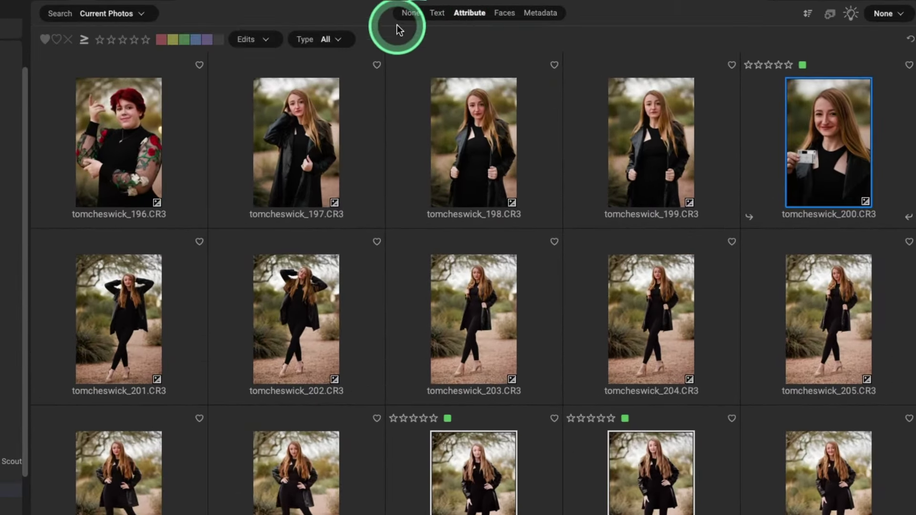
left_click(186, 39)
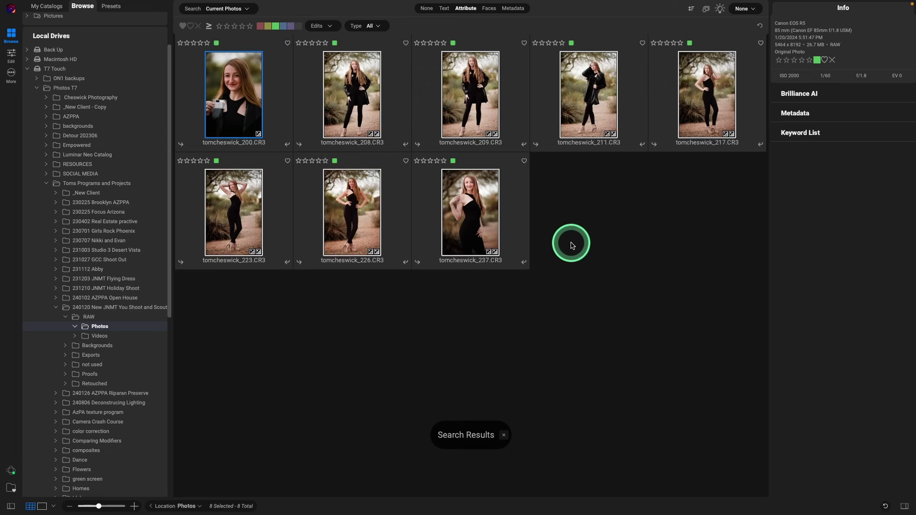
Reset all edit settings on portraits 200, 208, 223 and 226, then select 208 alone.
left_click(586, 279)
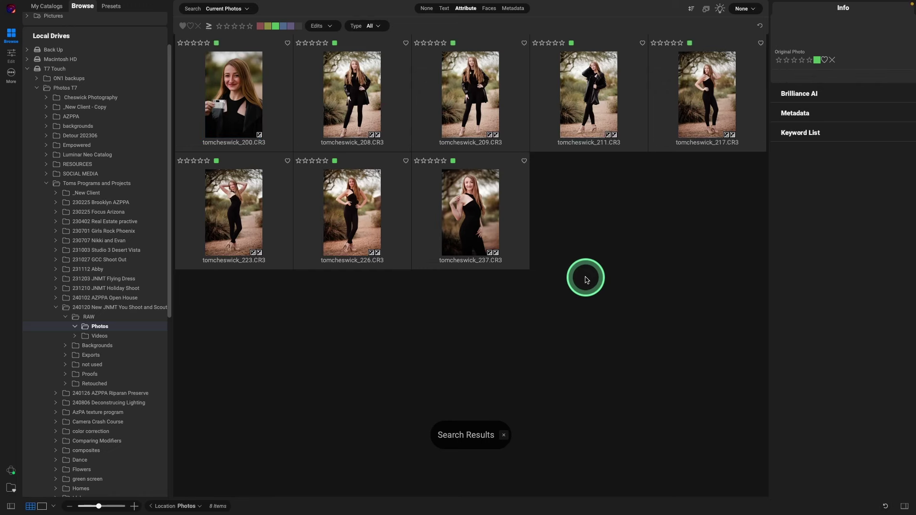
left_click(231, 110)
left_click(336, 105, "super")
left_click(225, 214, "super")
left_click(349, 210, "super")
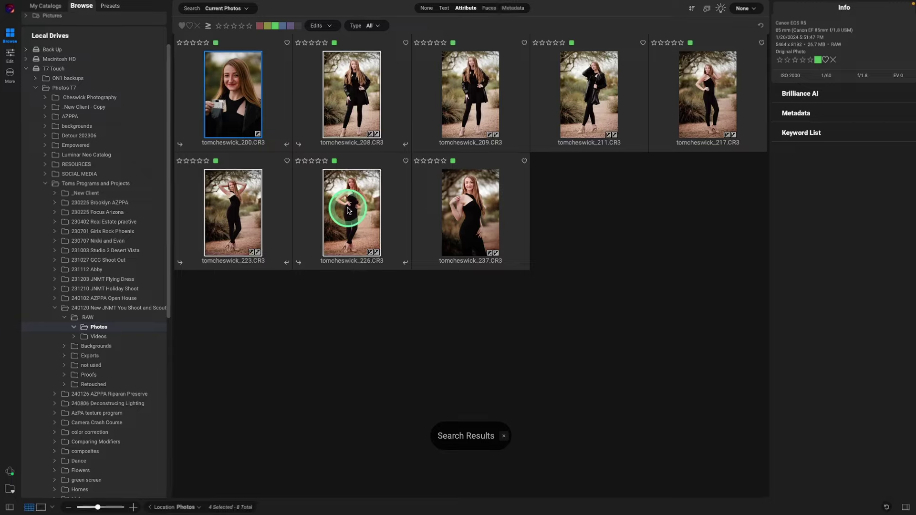
right_click(349, 210)
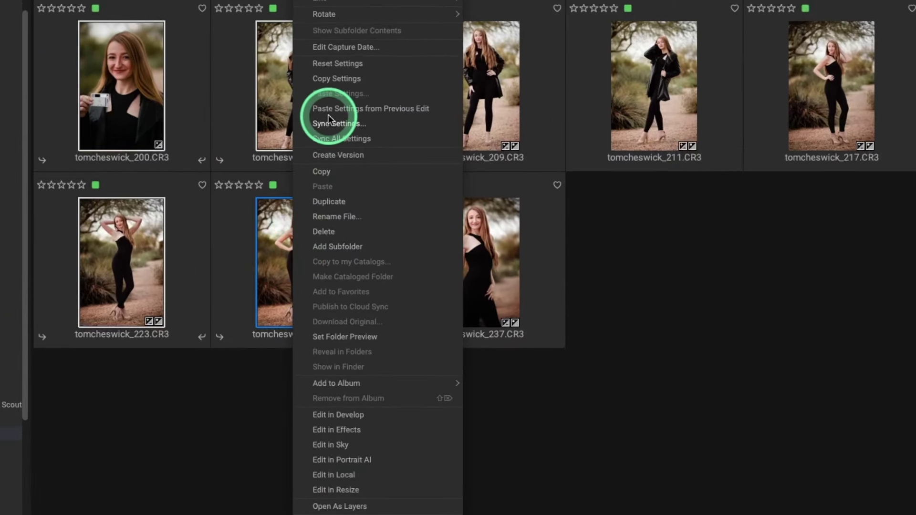
left_click(331, 65)
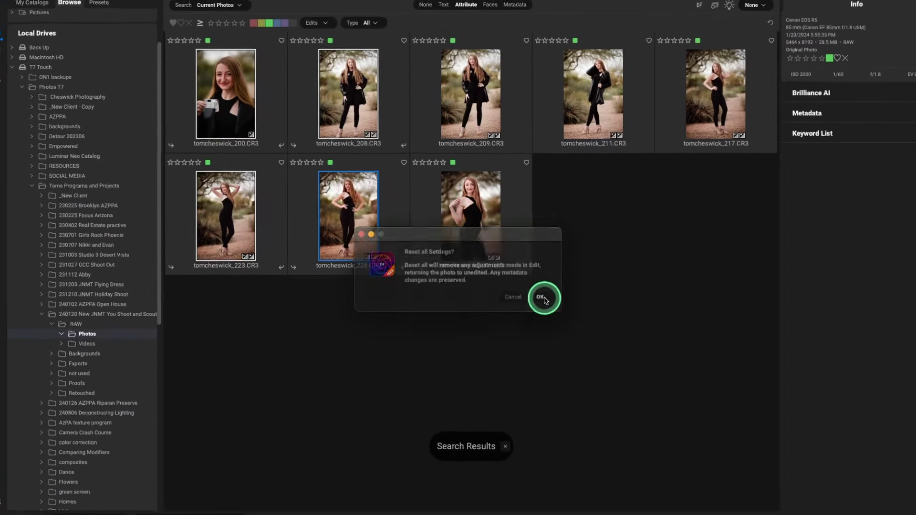
left_click(577, 380)
left_click(350, 111)
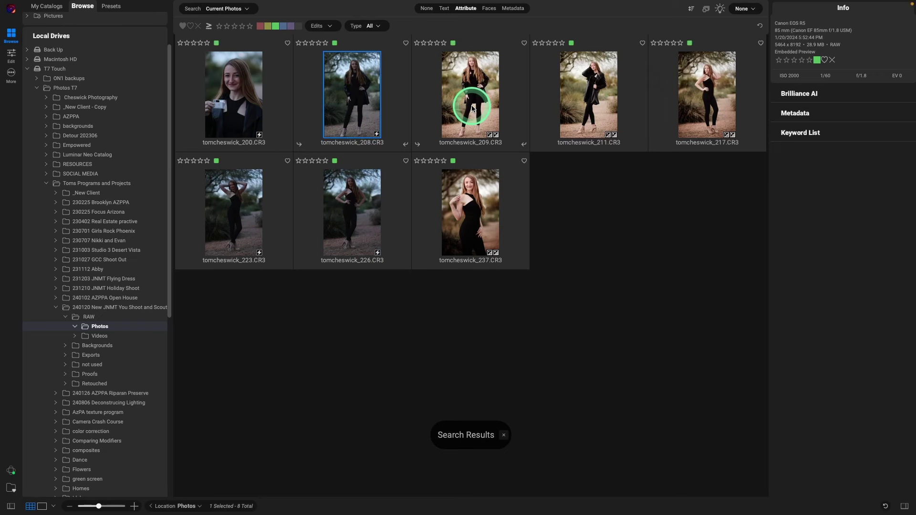
double_click(349, 107)
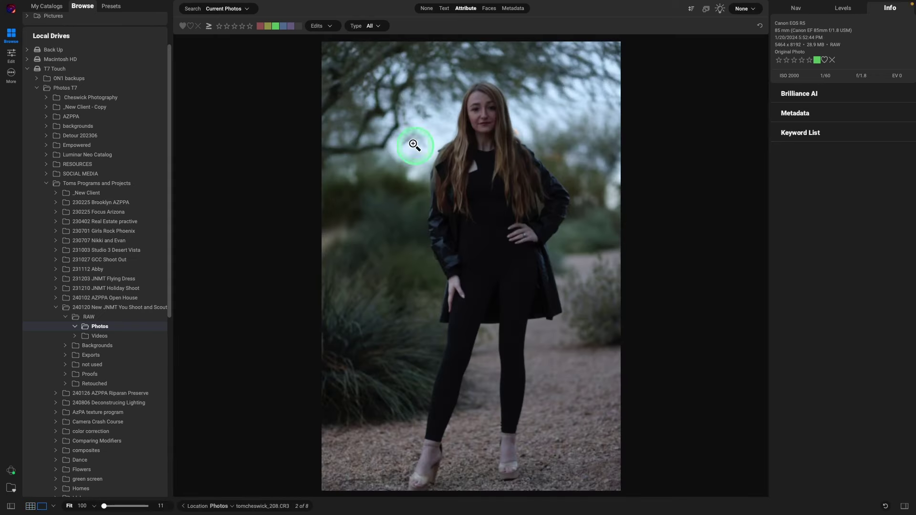
key("Right")
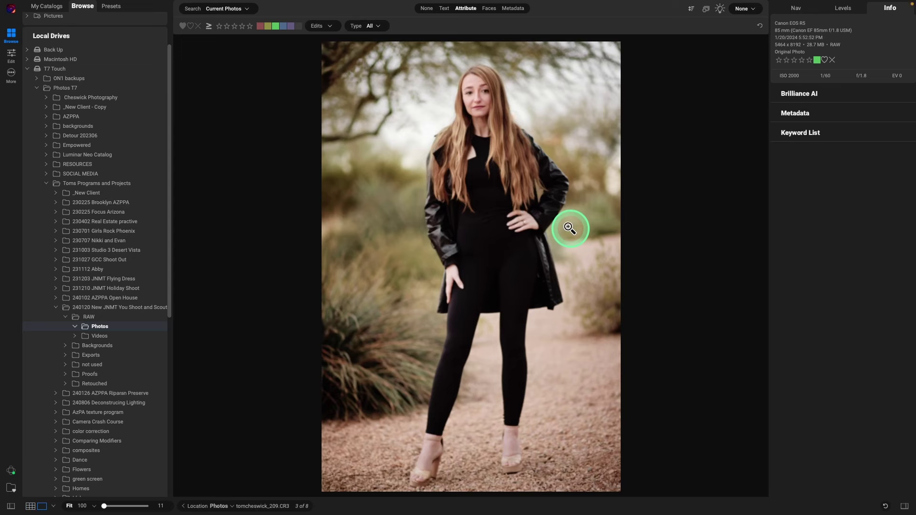
key("Left")
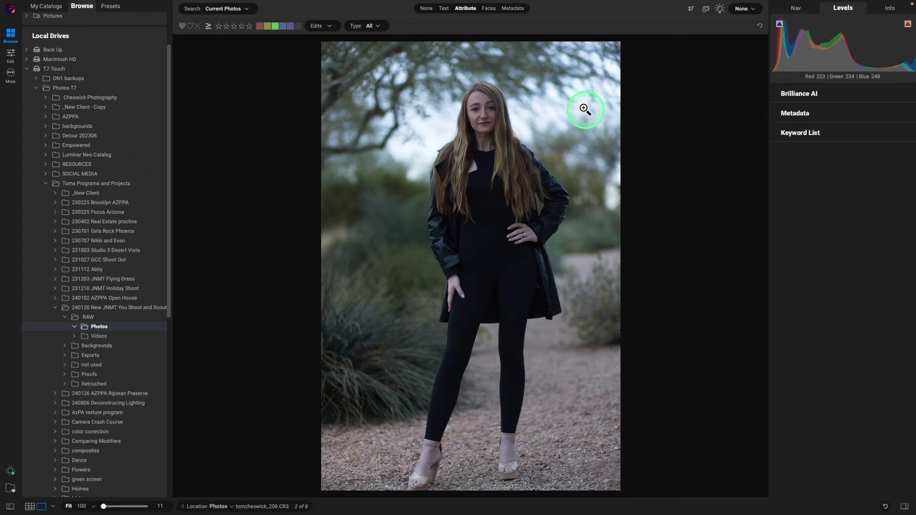
key("alt+j")
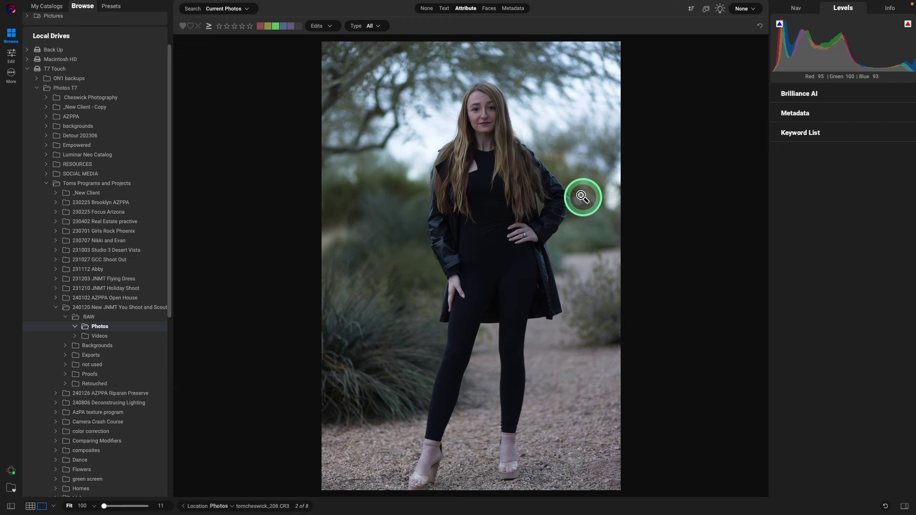
double_click(582, 196)
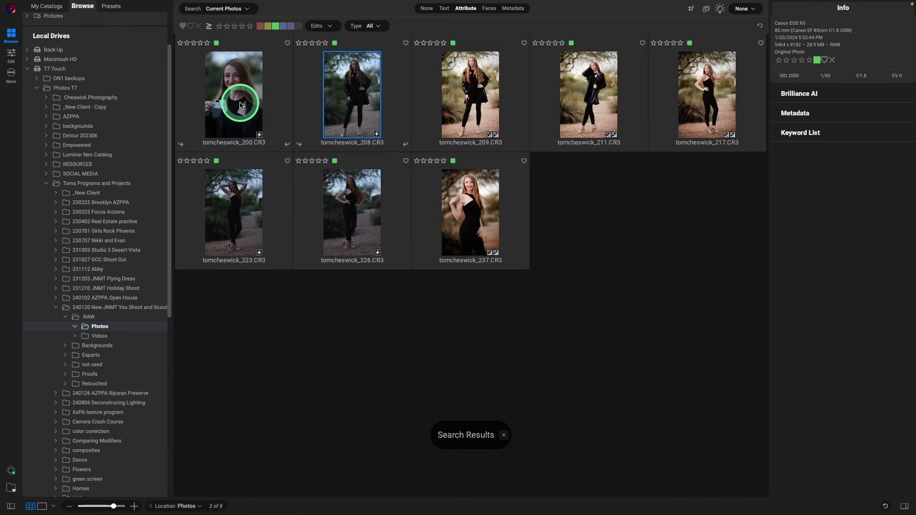
Select portraits 226, 223 and 200, and open 200 for editing in Develop.
left_click(348, 199, "super")
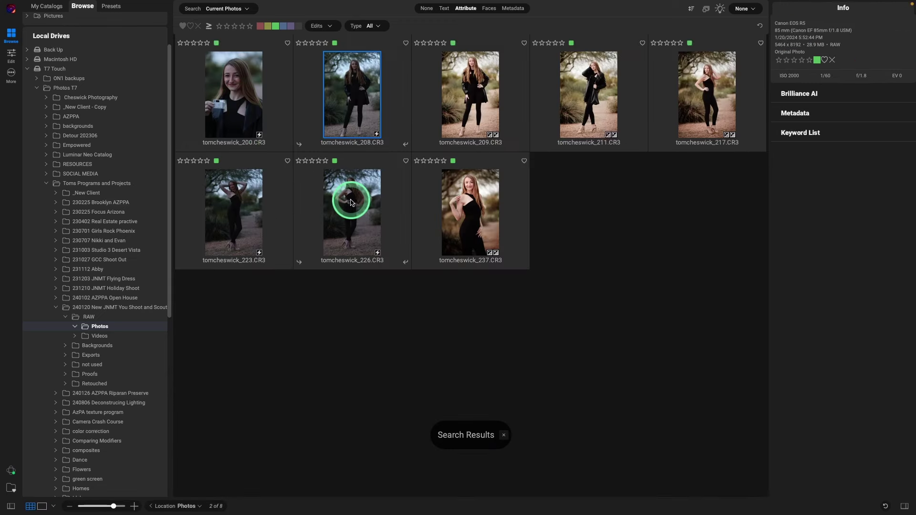
left_click(241, 199, "super")
left_click(238, 102, "super")
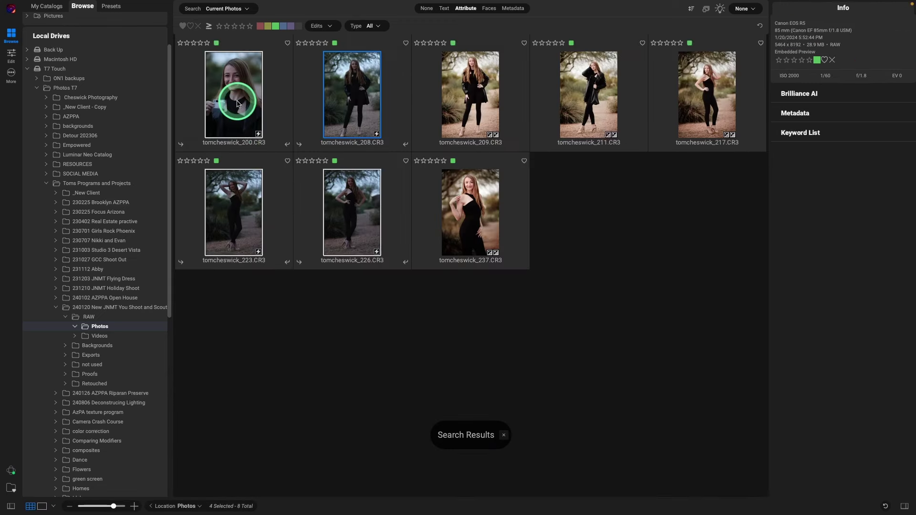
left_click(237, 102)
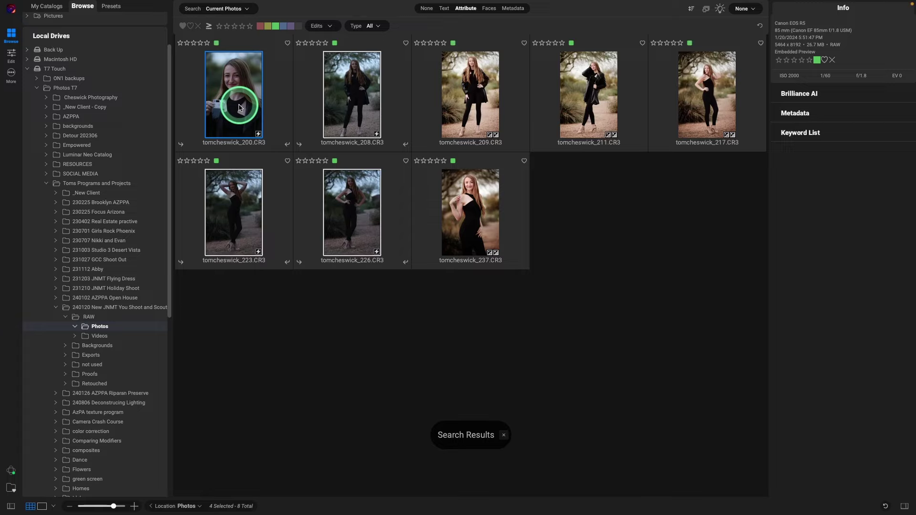
double_click(239, 107)
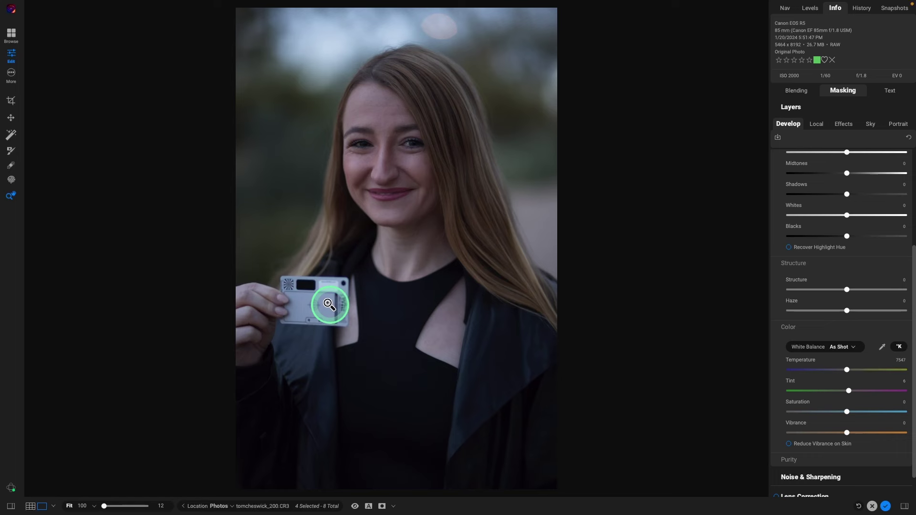
Set a custom white balance from the grey card and apply the Canon EOS R5 Camera Portrait.dcp profile.
left_click(882, 347)
left_click(325, 302)
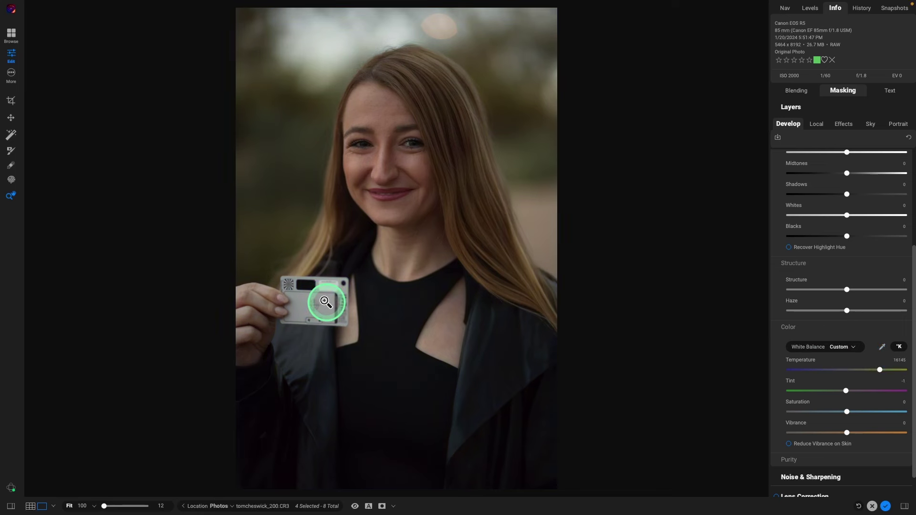
scroll(838, 267, "up", 5)
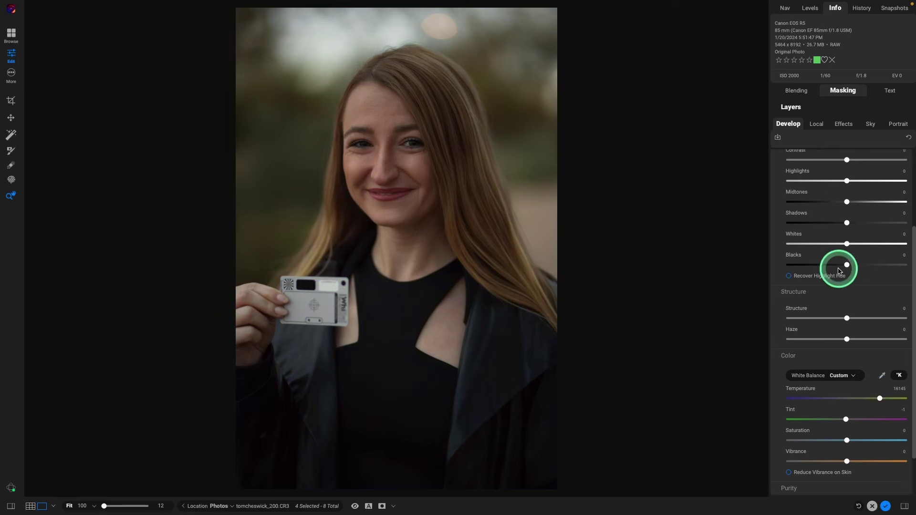
left_click(851, 211)
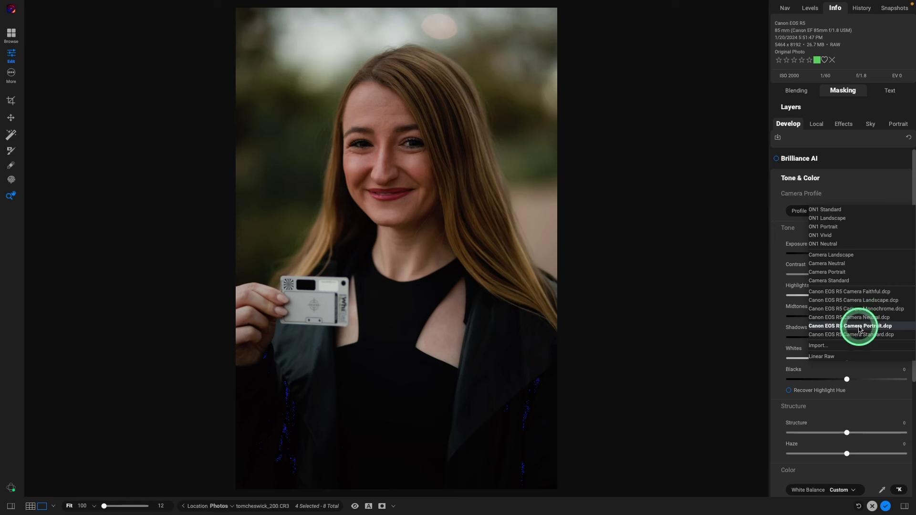
left_click(857, 326)
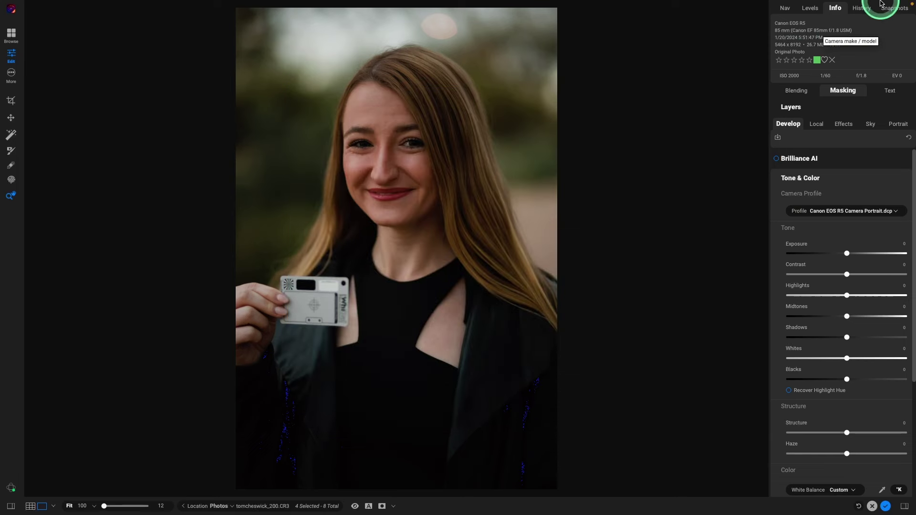
Raise Exposure to 0.5 and Midtones to 5 with the Levels histogram shown.
left_click(811, 9)
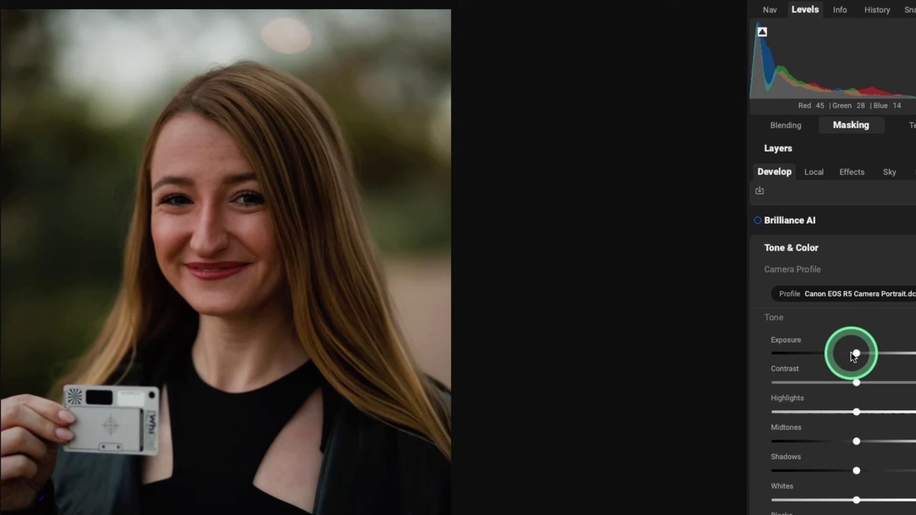
left_click_drag(854, 357, 864, 357)
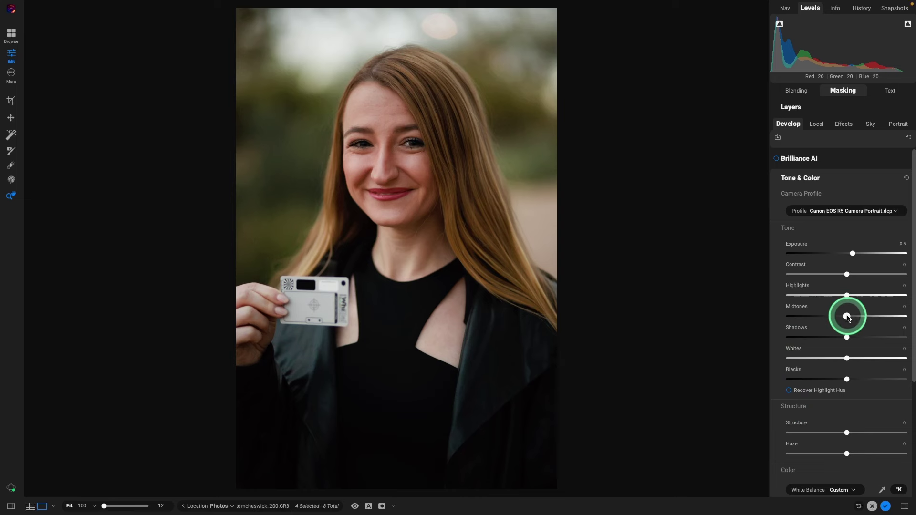
left_click_drag(847, 319, 849, 319)
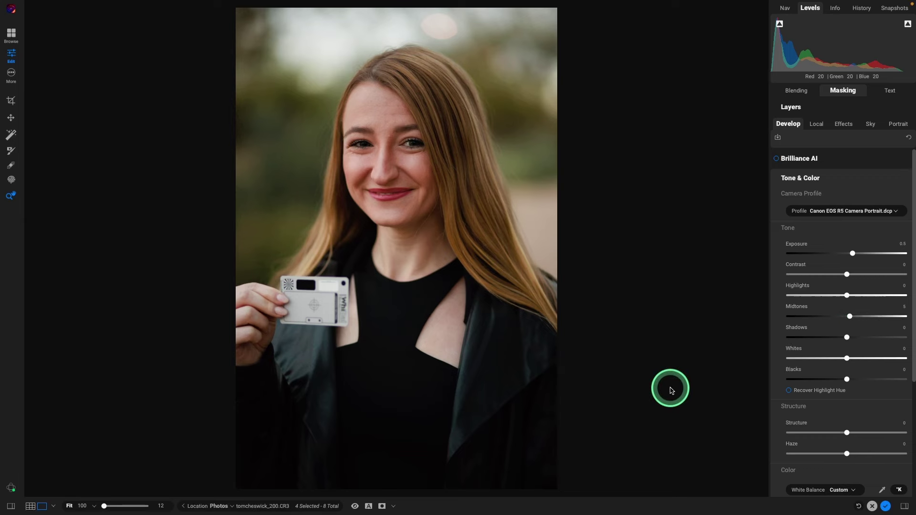
Sync portrait 200's develop settings onto portraits 208, 223 and 226 with Apply Settings.
left_click(54, 509)
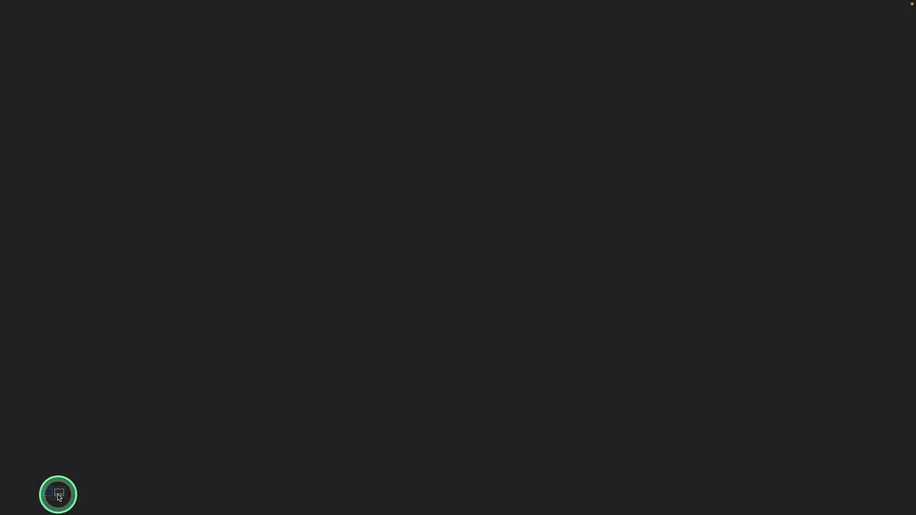
left_click(59, 494)
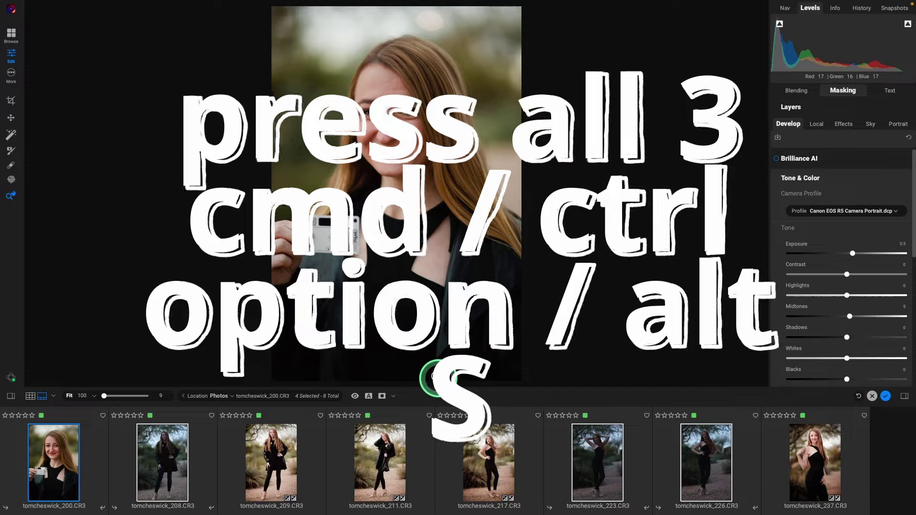
key("super+alt+s")
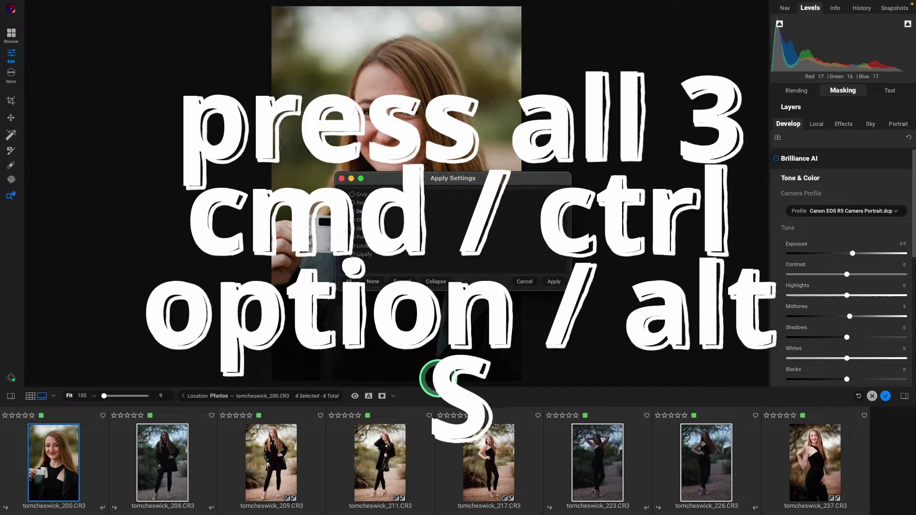
left_click(554, 282)
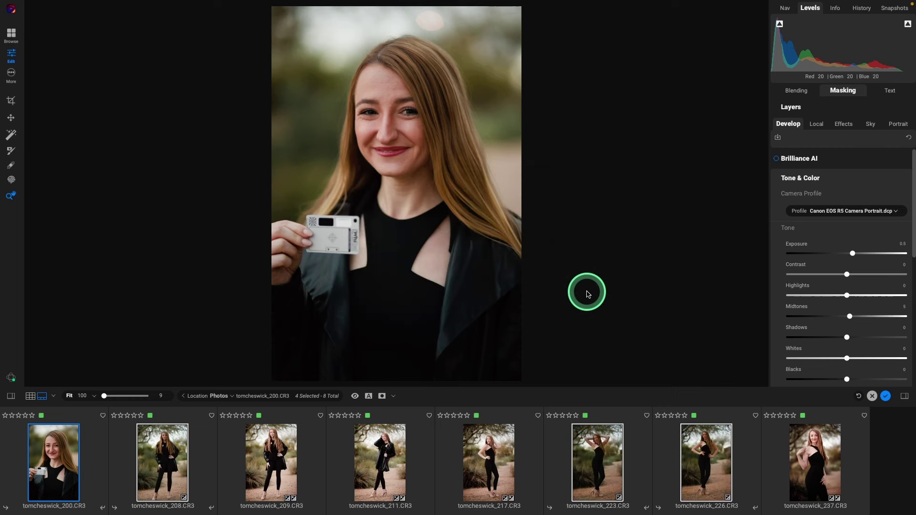
key("super+shift+f")
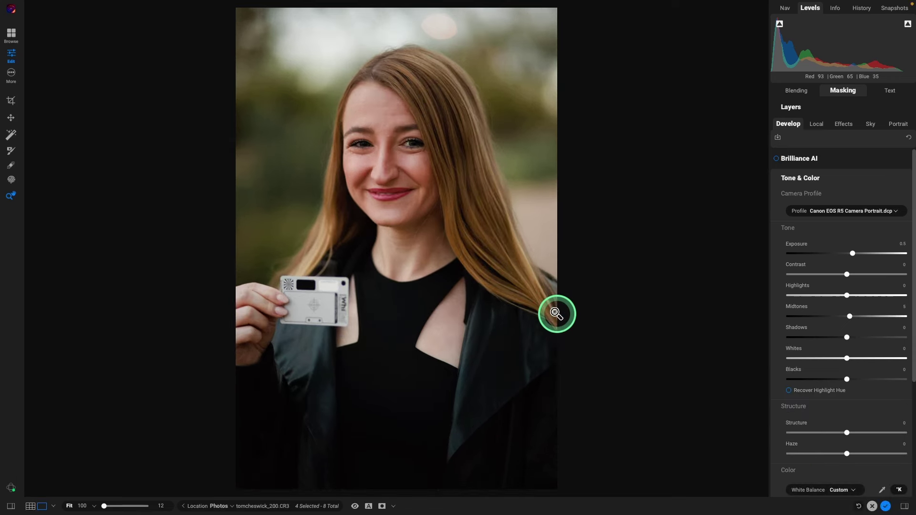
Move to portrait 208 and raise its Exposure to 0.8 and Midtones to 12.
key("Right")
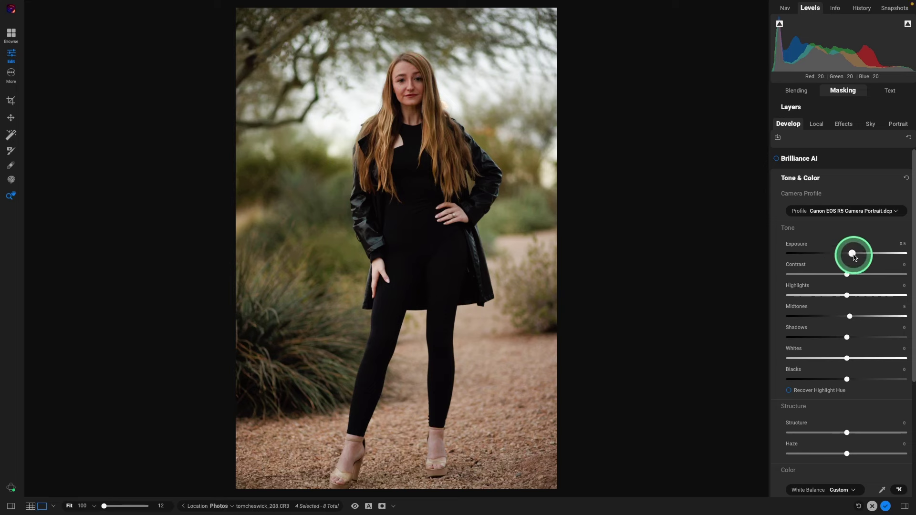
left_click_drag(853, 257, 857, 256)
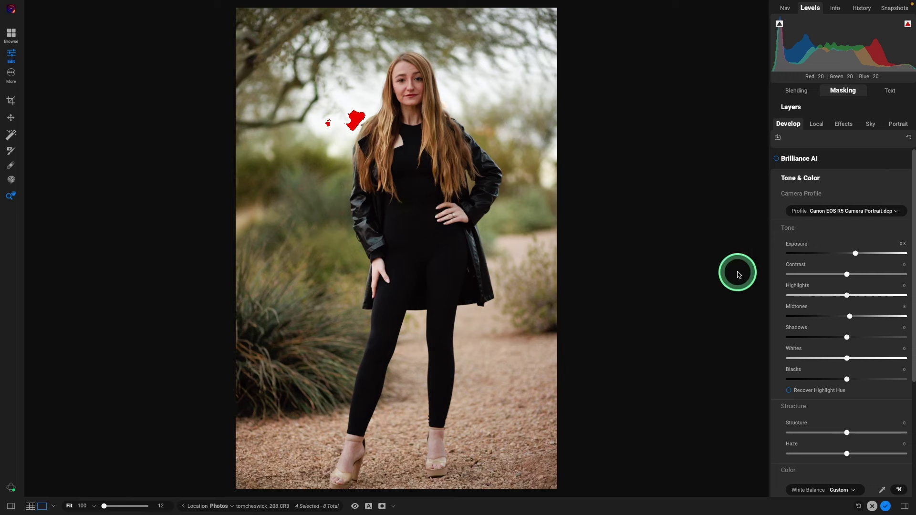
left_click_drag(850, 316, 854, 318)
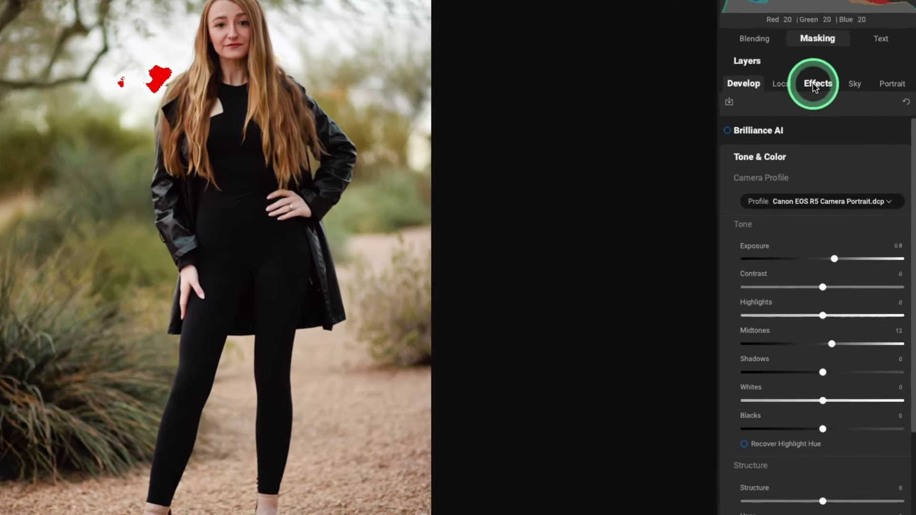
Add a LUTs filter in Effects and set its category to Color Grading.
left_click(844, 124)
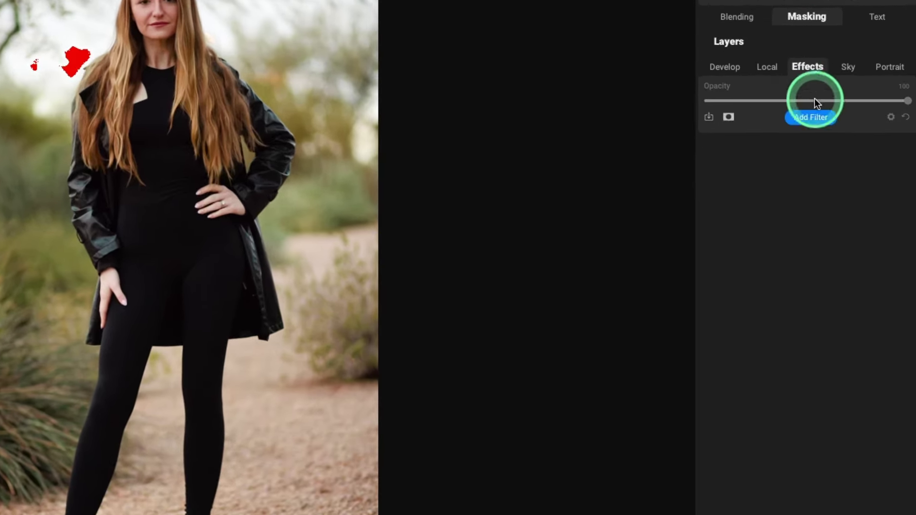
left_click(814, 119)
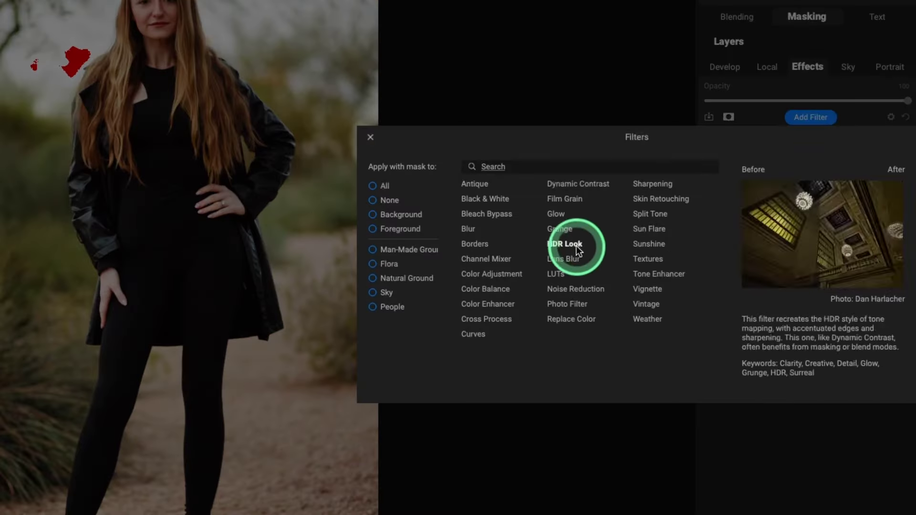
left_click(561, 274)
left_click(779, 299)
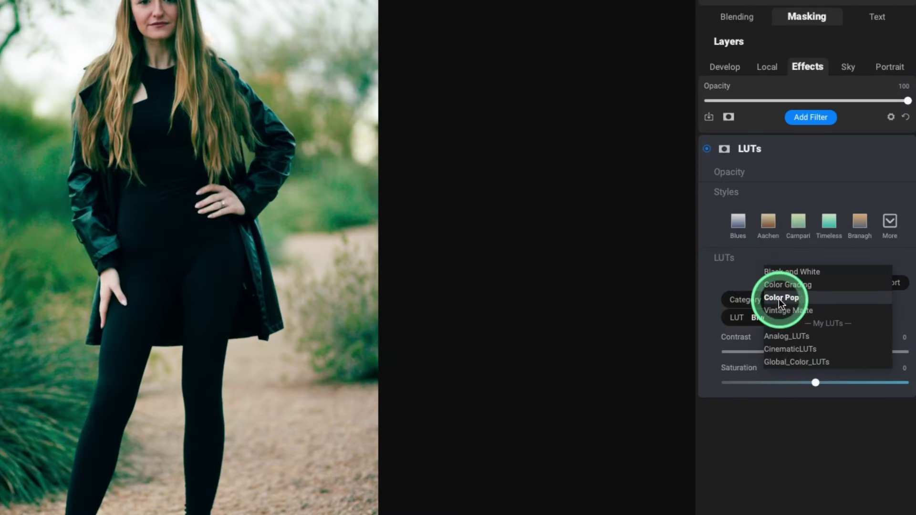
left_click(777, 285)
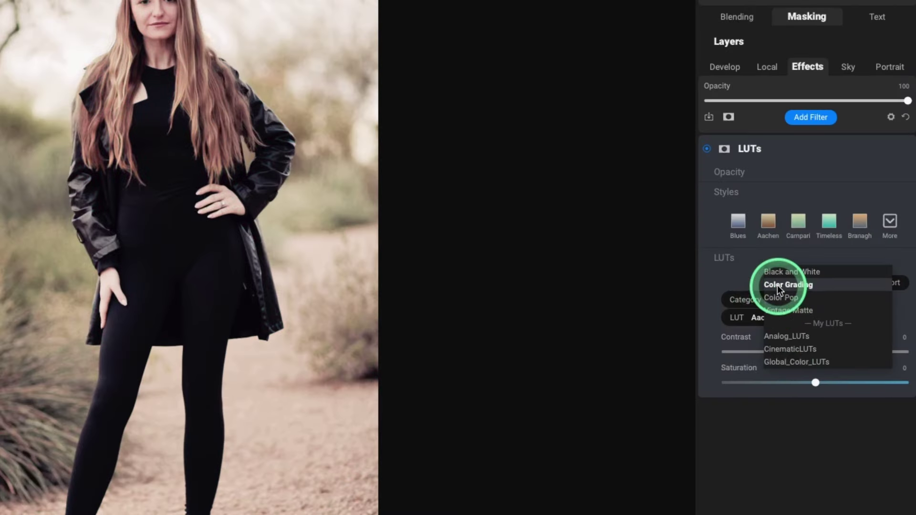
left_click(784, 316)
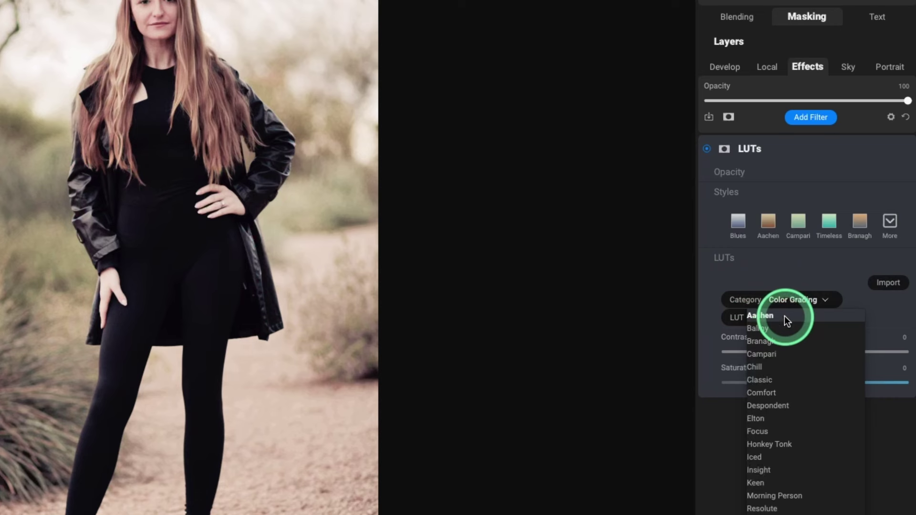
Preview Color Grading LUTs from Branagh to Morning Person, then apply Insight.
key("Down")
key("Down")
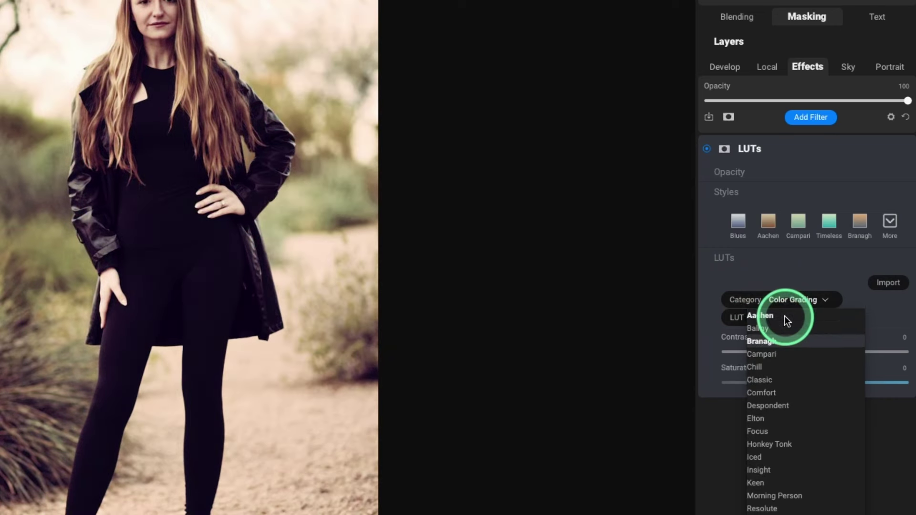
key("Down")
key("Down")
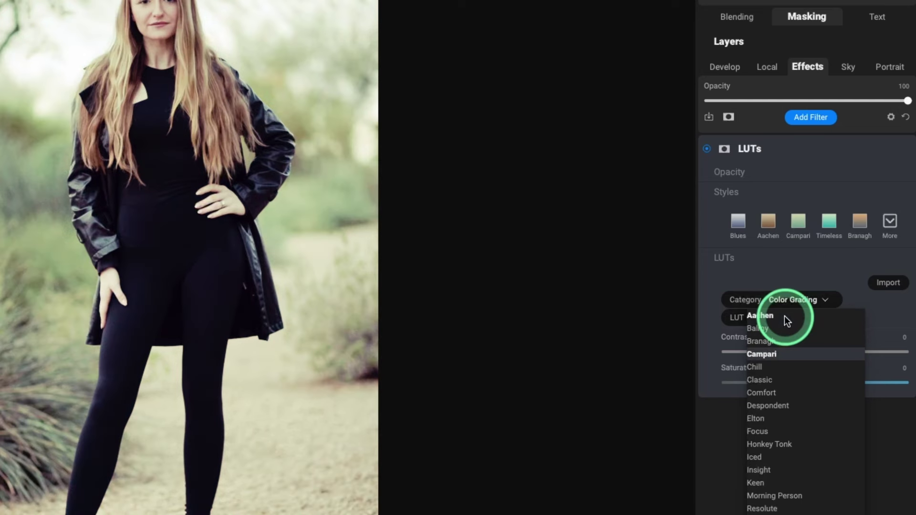
key("Down")
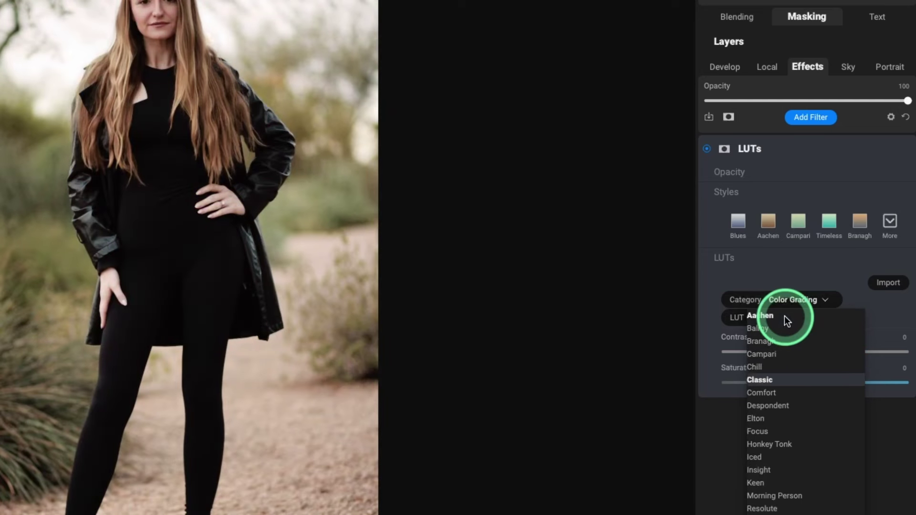
key("Down")
key("Down")
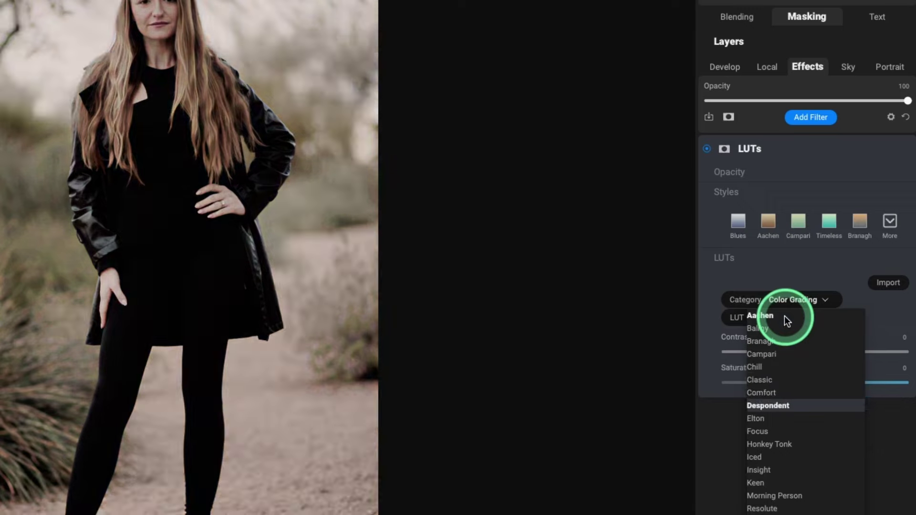
key("Down")
key("Down")
key("Down")
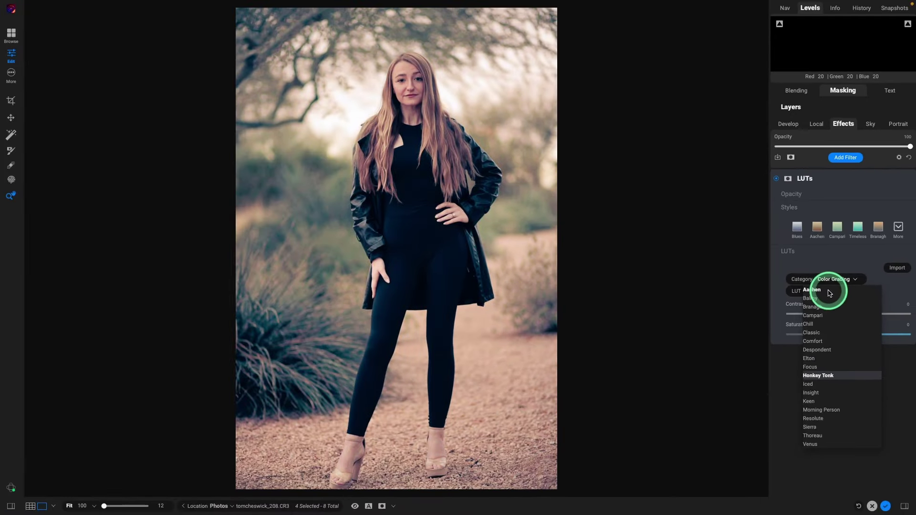
key("Down")
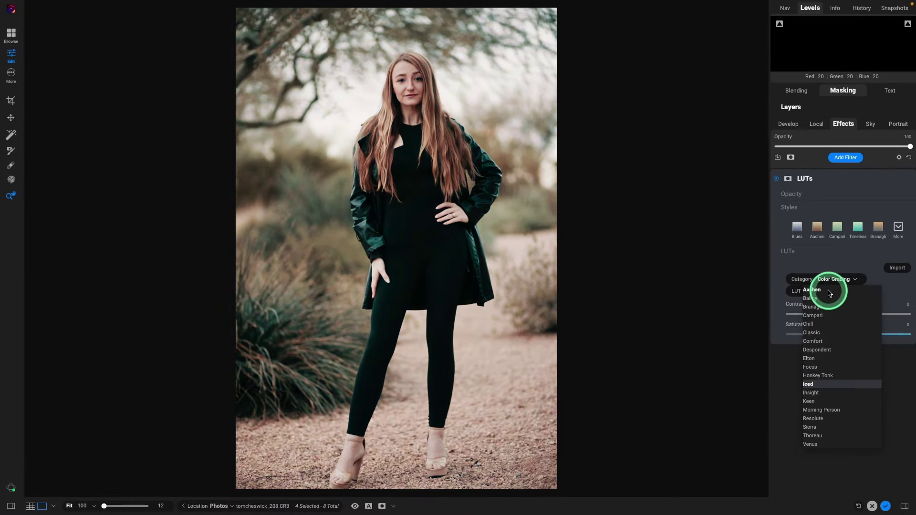
key("Down")
key("Down")
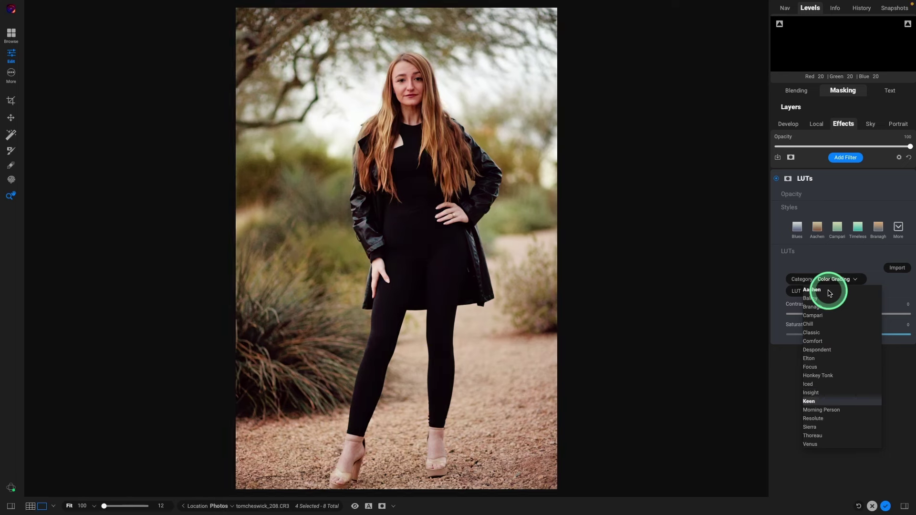
key("Down")
key("Down")
key("Down")
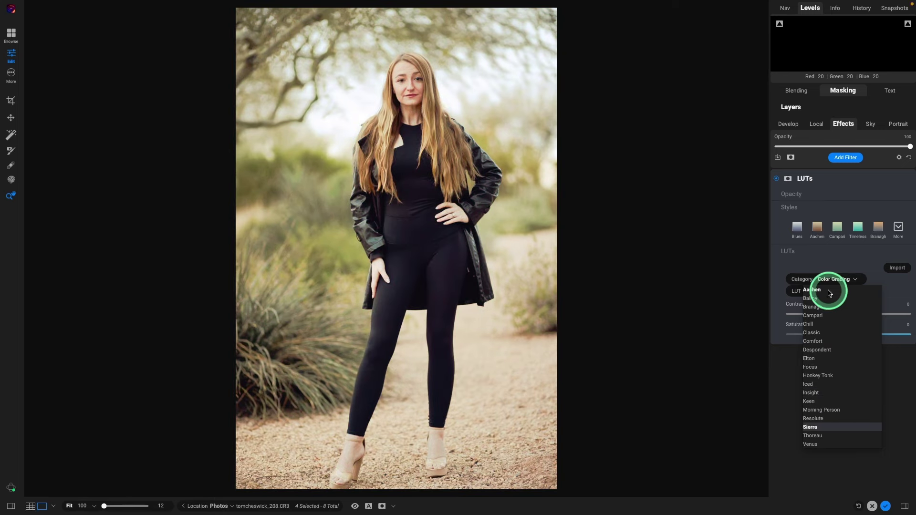
key("Down")
key("Down")
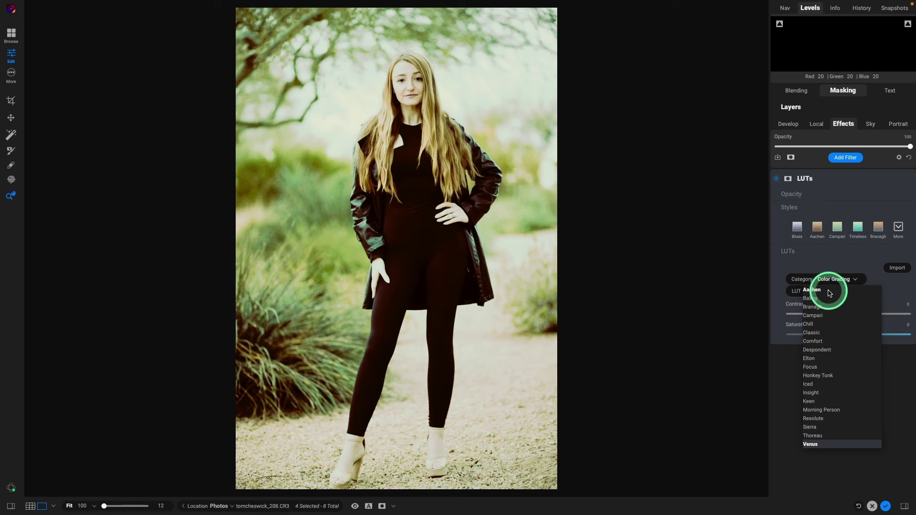
key("Up")
key("Up")
key("Up")
key("Up")
key("Up")
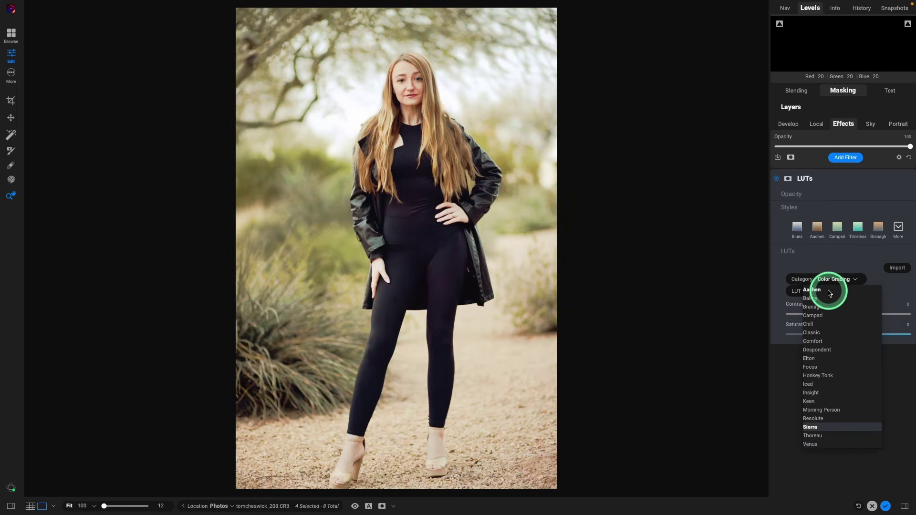
key("Up")
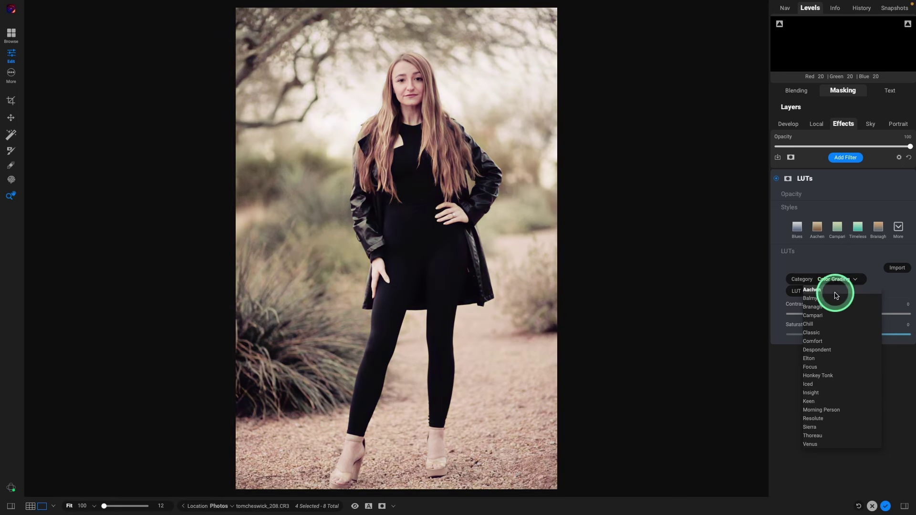
left_click(814, 393)
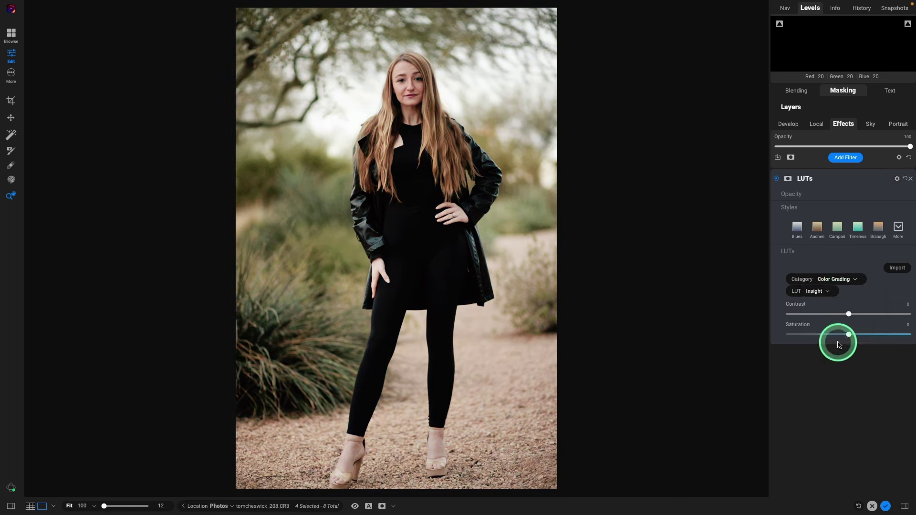
Add a Big Softy vignette to portrait 208 with Brightness -41 and Size 35.
left_click(845, 158)
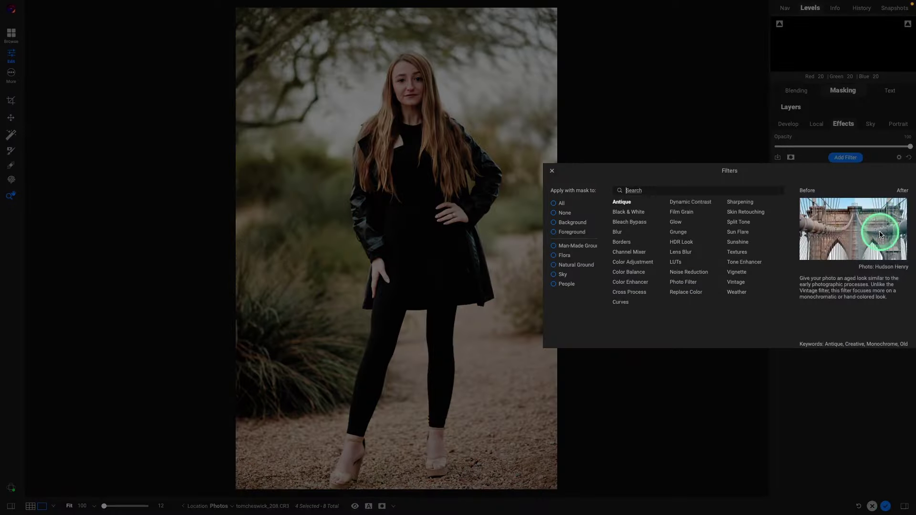
left_click(744, 275)
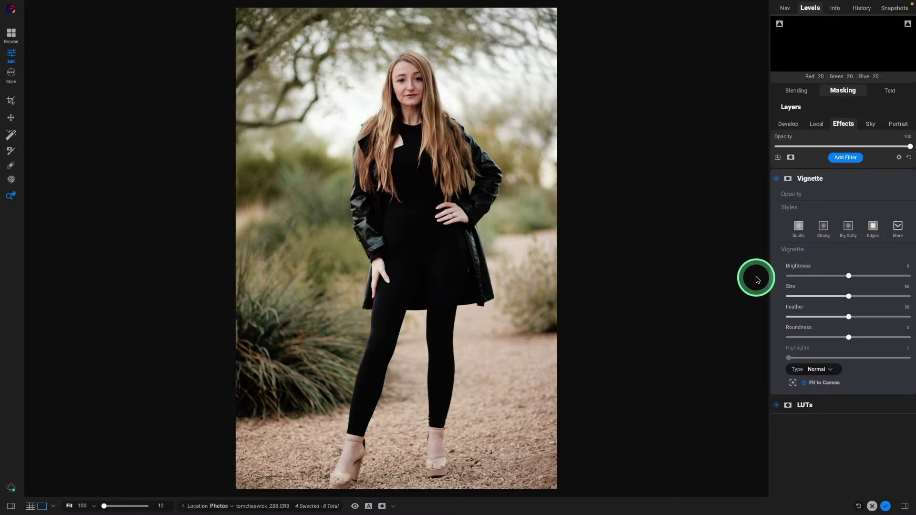
left_click_drag(843, 275, 824, 279)
left_click(886, 199)
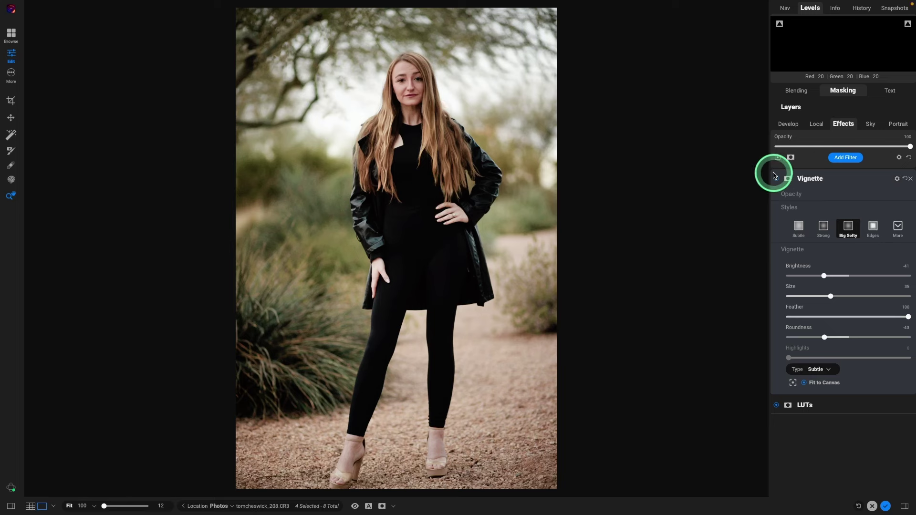
Raise Develop Blacks from 0 to 5, then finish editing and return to Browse.
left_click(788, 124)
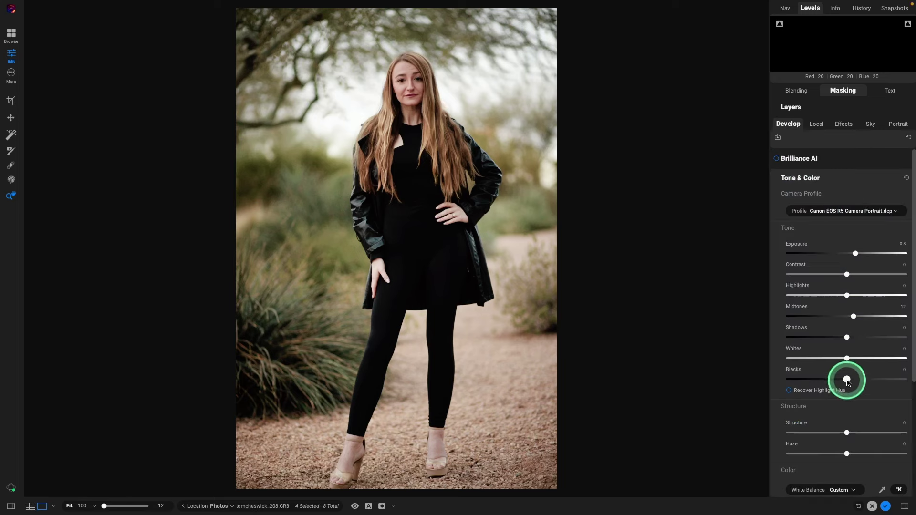
left_click_drag(847, 382, 850, 382)
left_click(876, 402)
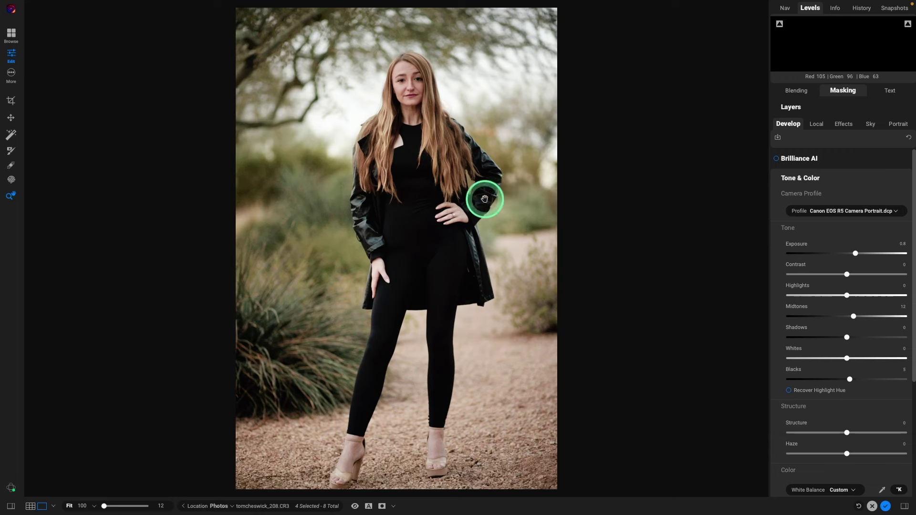
left_click(887, 508)
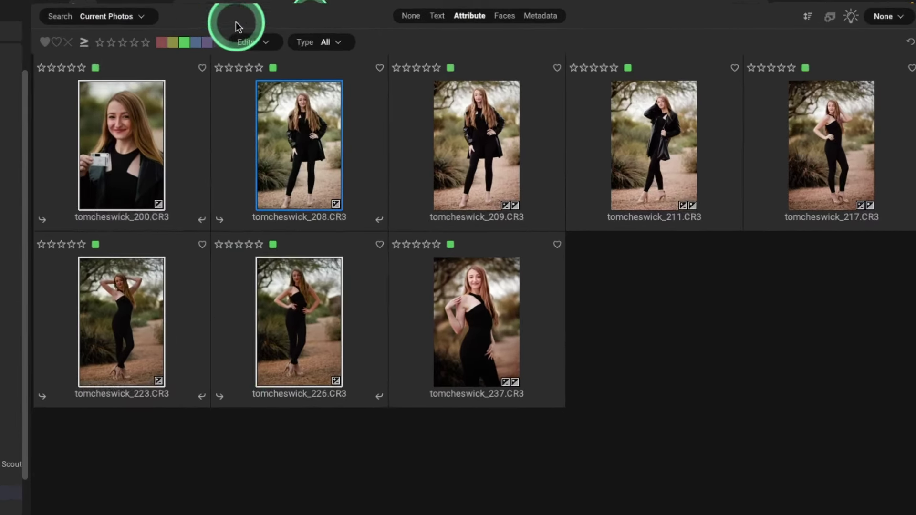
Use Settings > Sync All Settings to copy portrait 208's edits to the other selects.
mouse_move(218, 10)
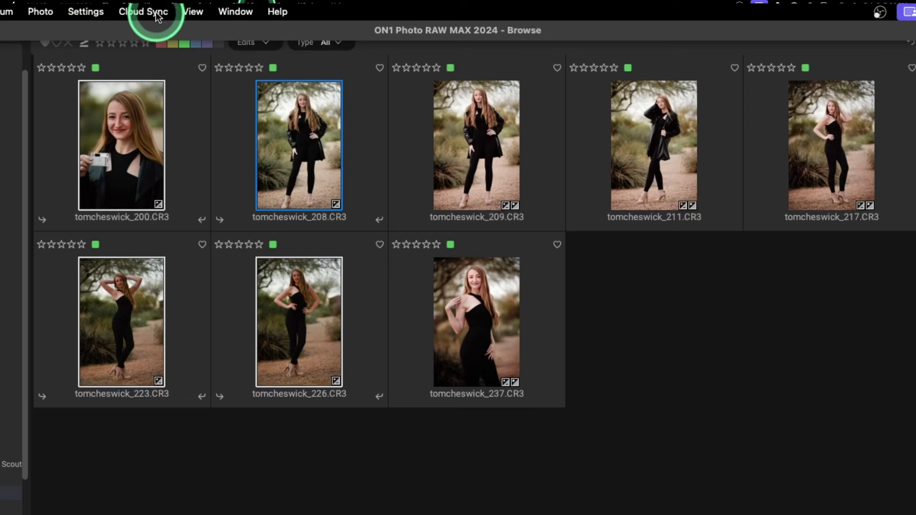
left_click(87, 12)
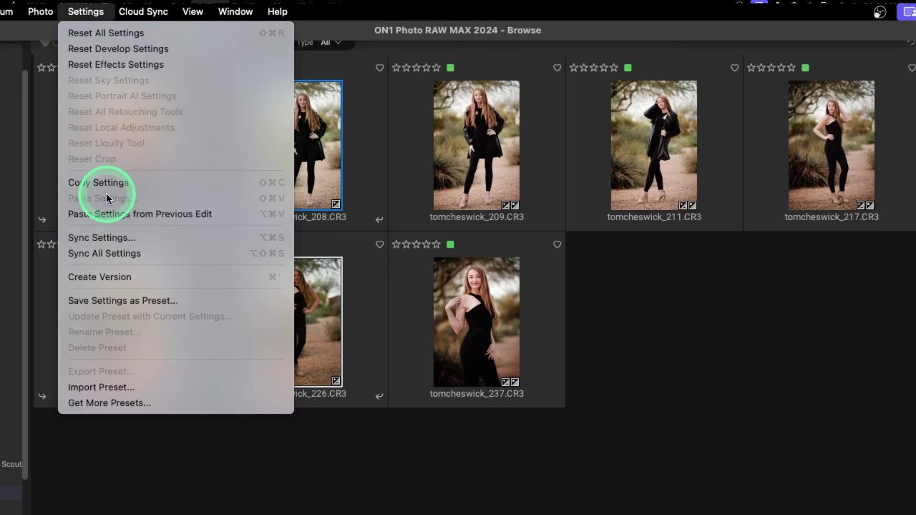
left_click(112, 252)
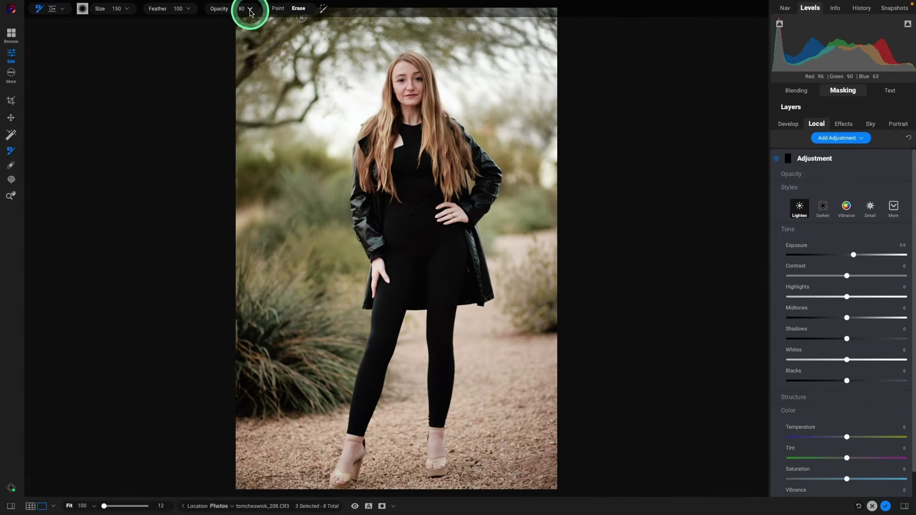
Set the adjustment brush to Paint mode at 32% opacity.
left_click(250, 10)
left_click(241, 21)
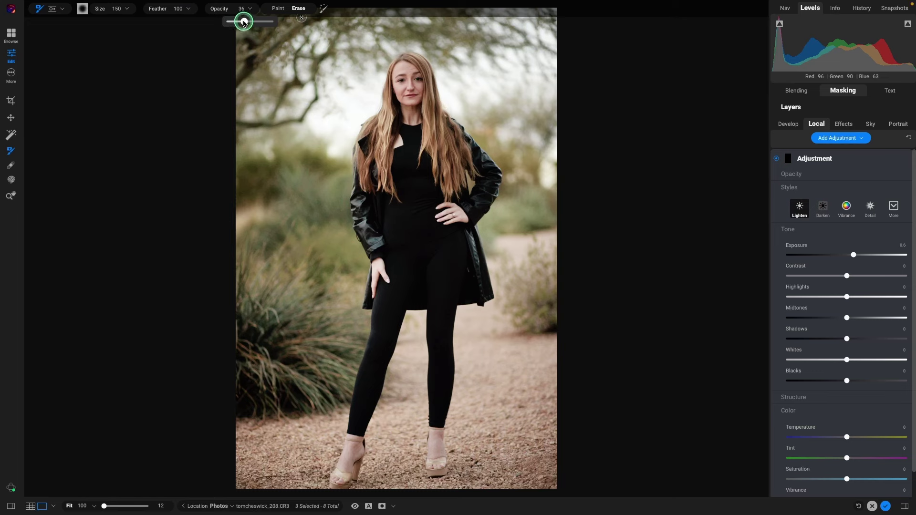
left_click(278, 9)
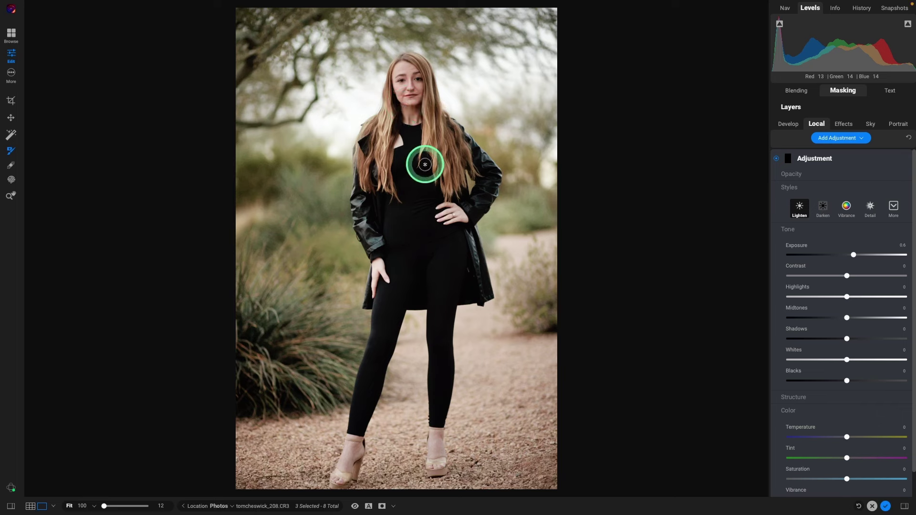
Paint the lightening over the model's face and toggle the layer to compare before and after.
mouse_move(407, 102)
left_mouse_down()
mouse_move(405, 72)
mouse_move(415, 71)
left_mouse_up()
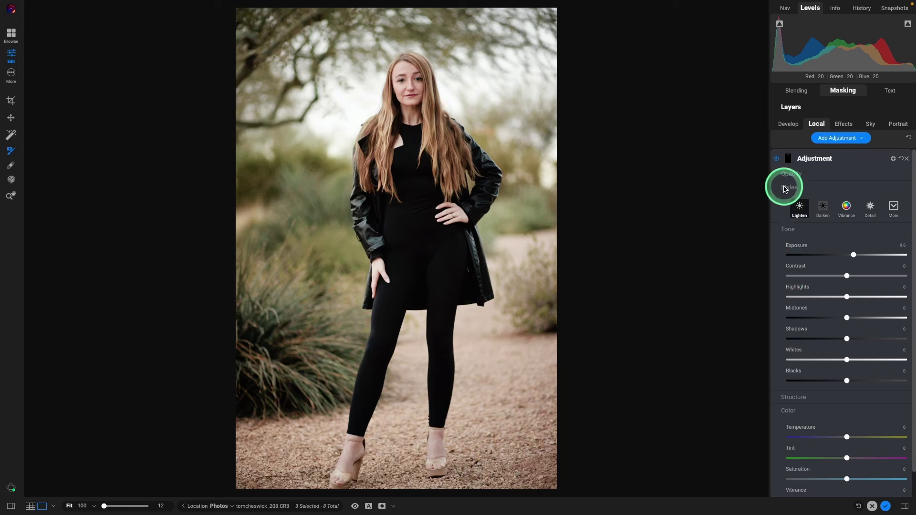
left_click(777, 158)
left_click(777, 160)
left_click(776, 160)
left_click(776, 160)
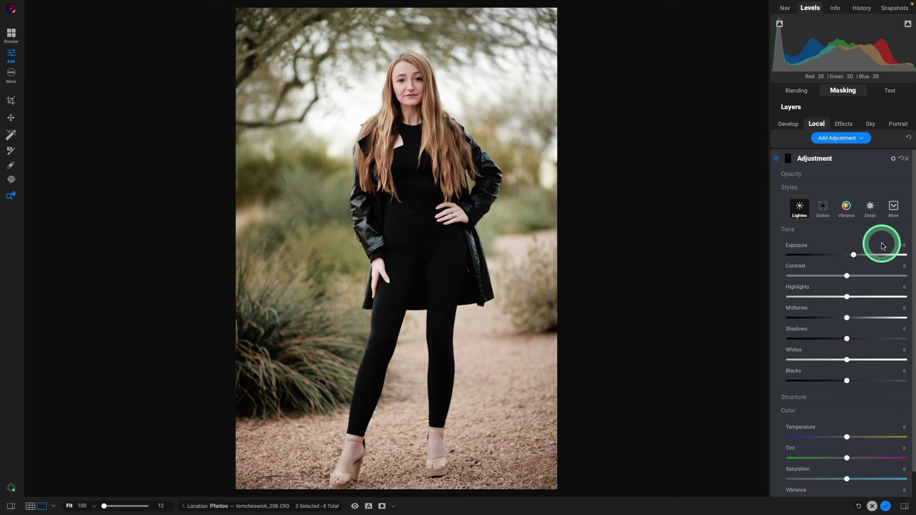
Move to tomcheswick_223 and set its Develop Exposure to 1.1.
key("Right")
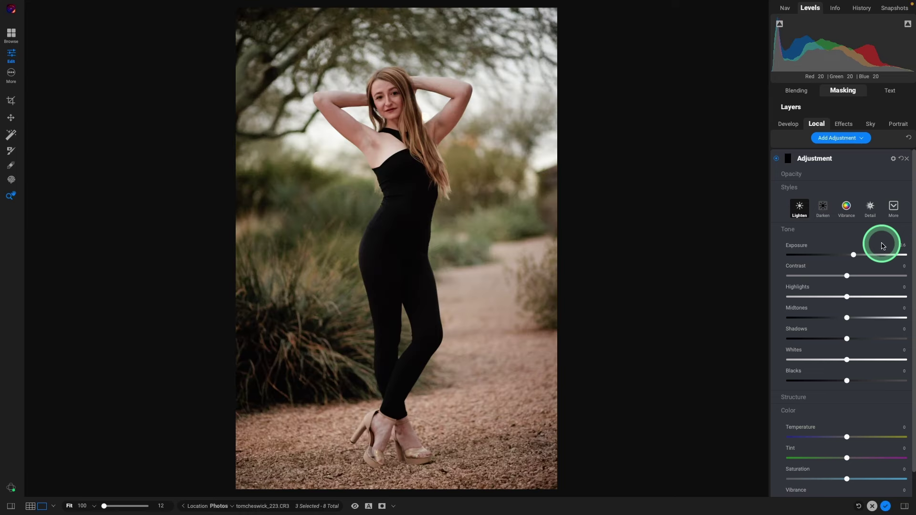
left_click(796, 127)
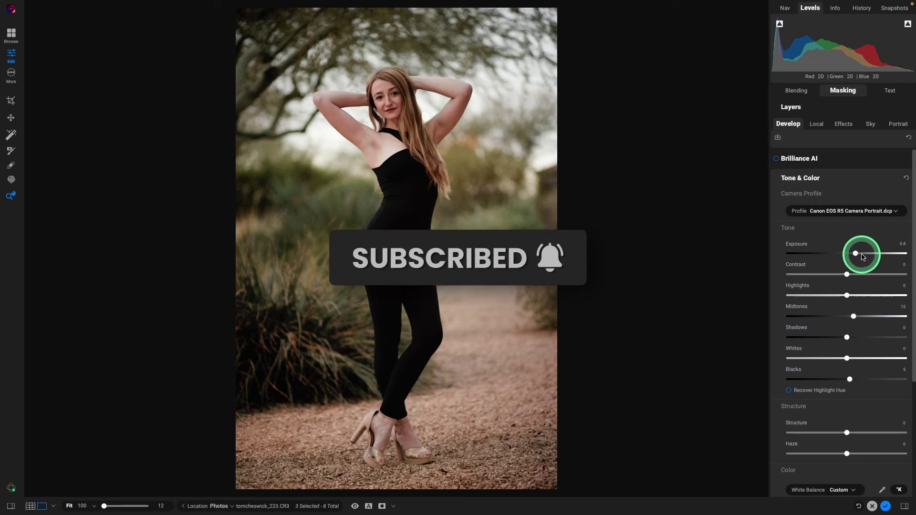
left_click(861, 256)
left_click(860, 254)
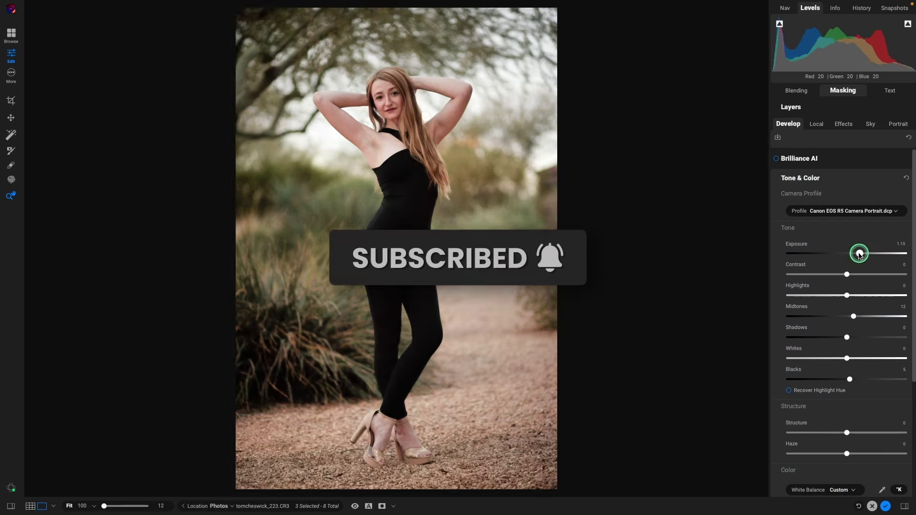
left_click(867, 290)
Brush the local Lighten adjustment over her face and toggle it to compare.
left_click(438, 175)
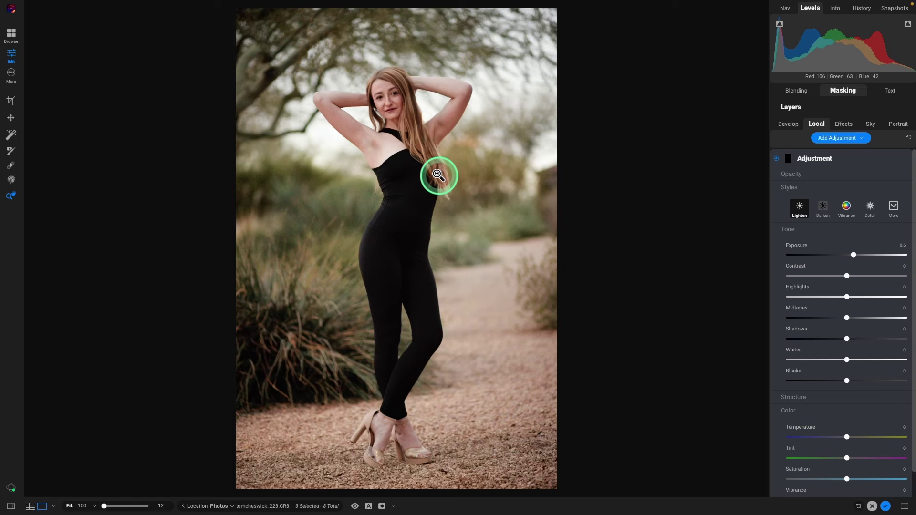
key("b")
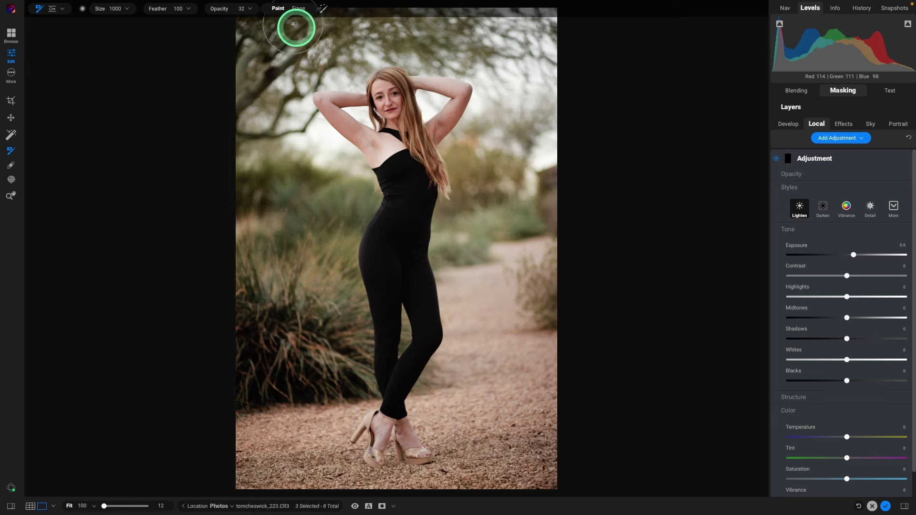
left_click_drag(380, 91, 390, 103)
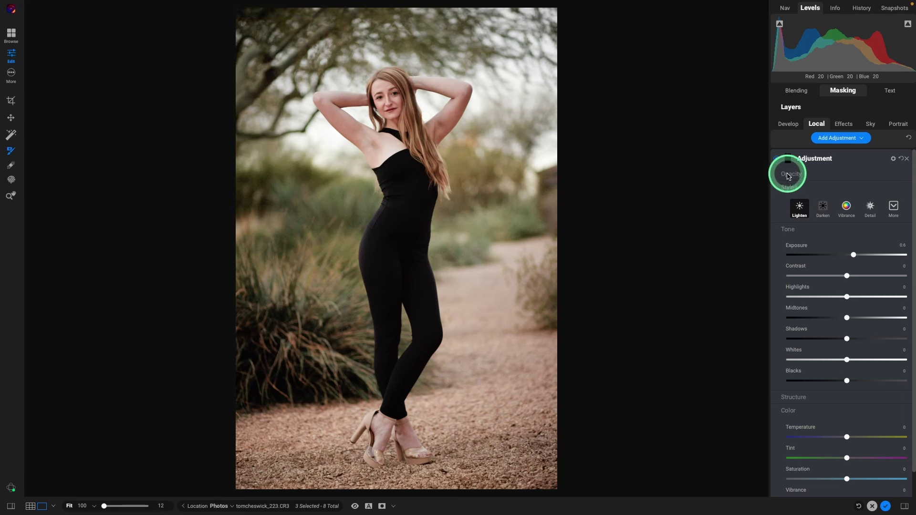
left_click(778, 161)
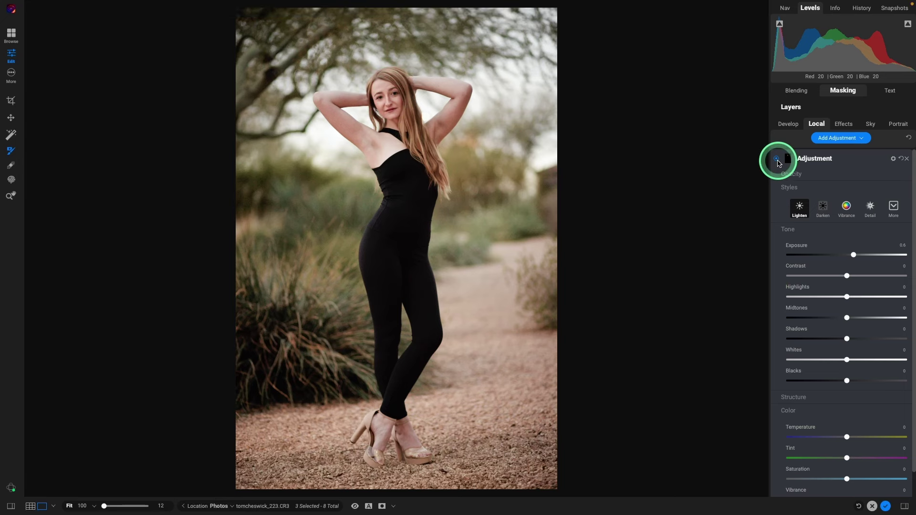
left_click(778, 162)
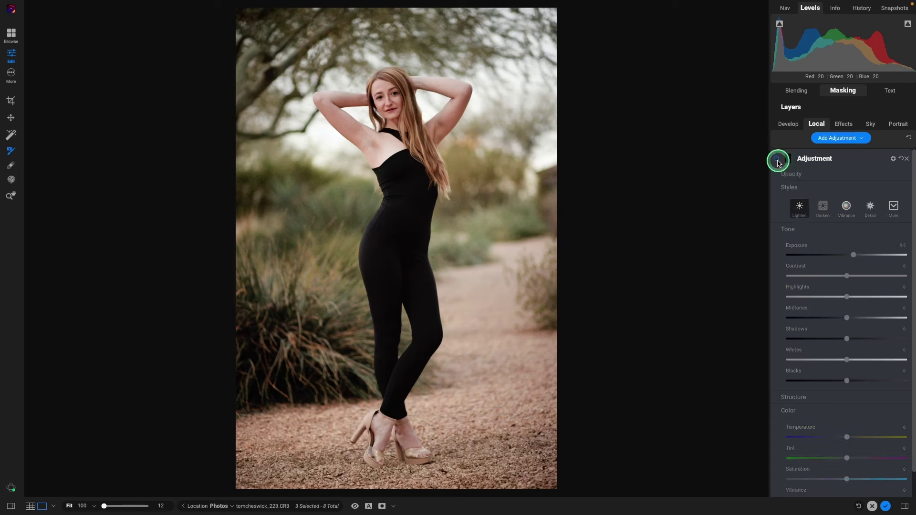
left_click(778, 161)
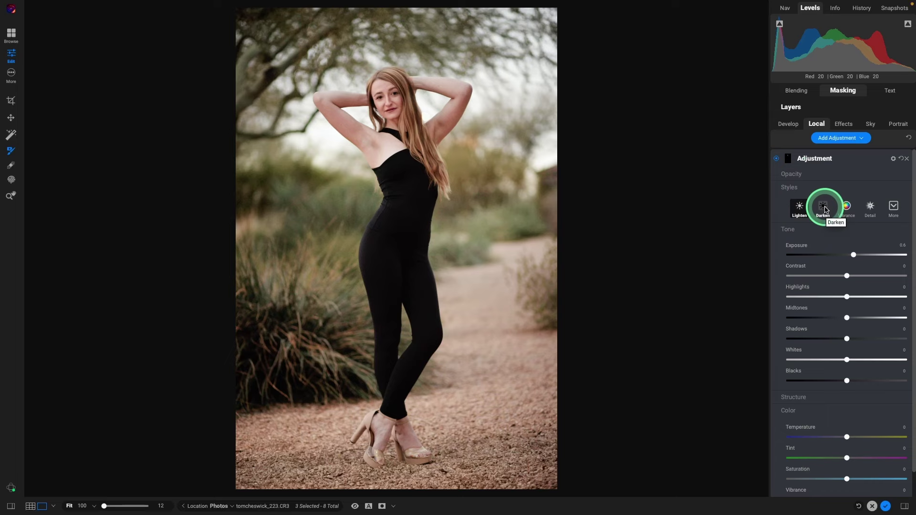
key("Right")
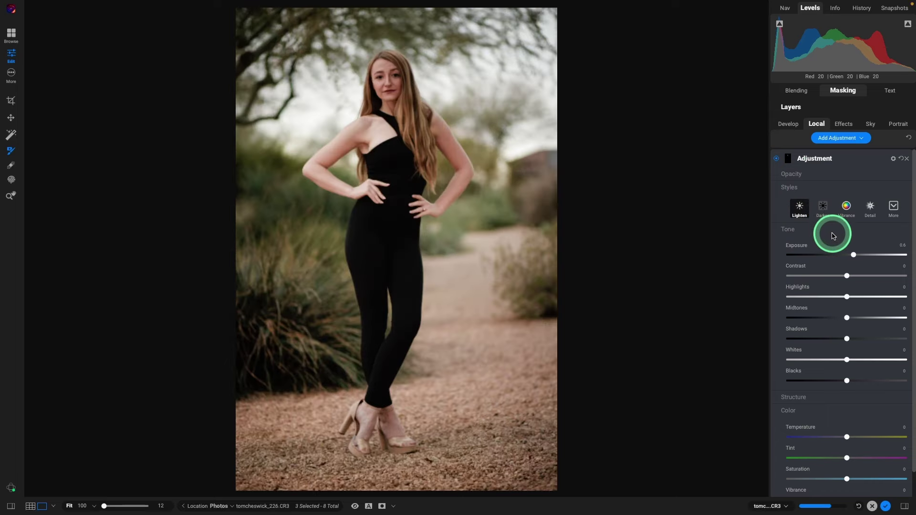
left_click(823, 206)
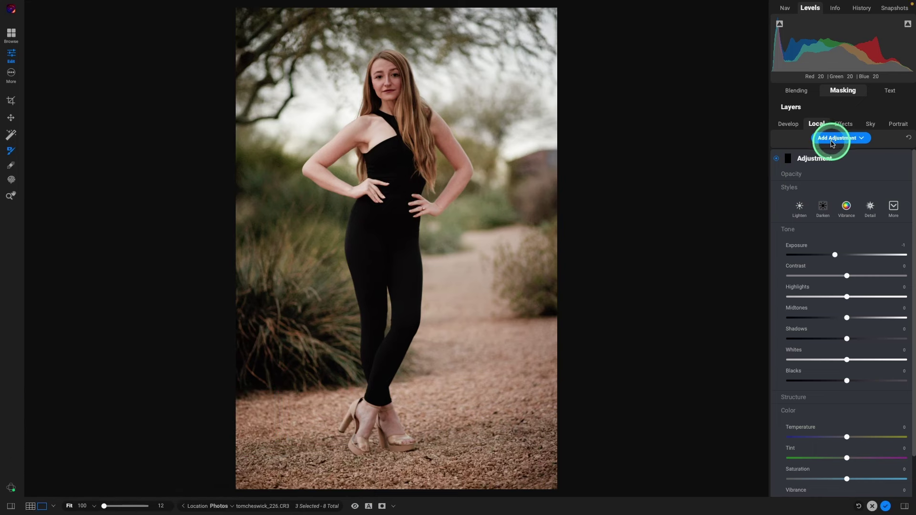
left_click(803, 210)
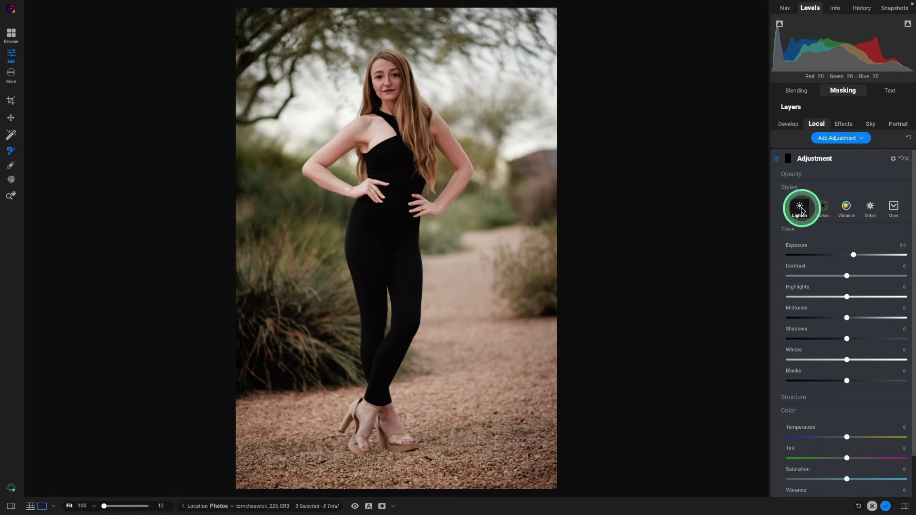
mouse_move(386, 86)
left_mouse_down()
mouse_move(388, 63)
mouse_move(387, 89)
left_mouse_up()
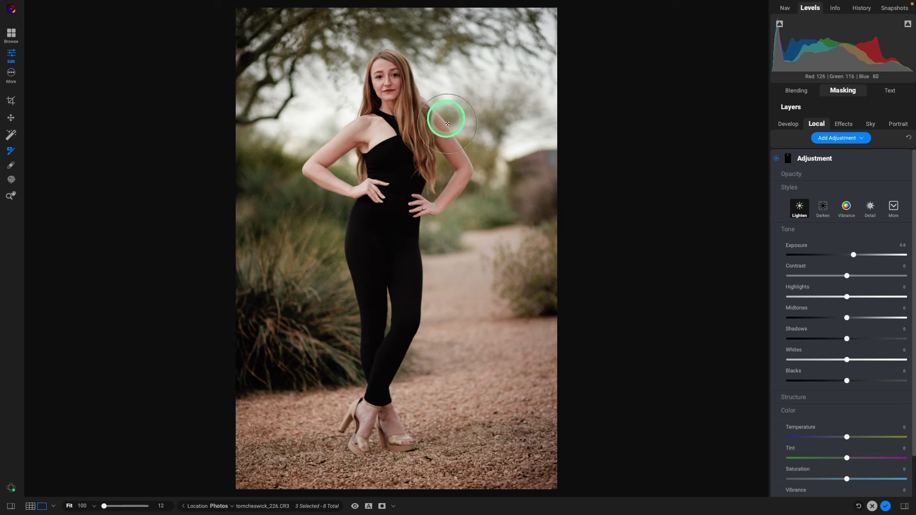
left_click_drag(388, 78, 387, 76)
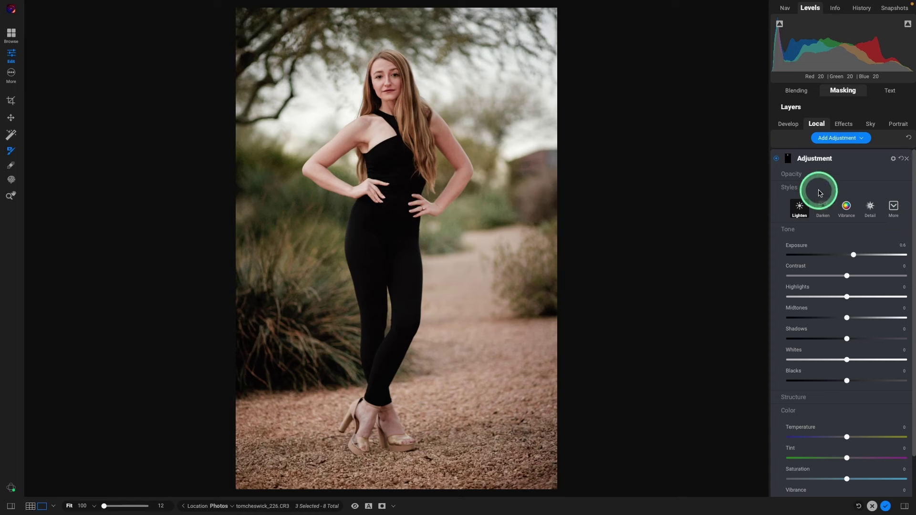
left_click(777, 161)
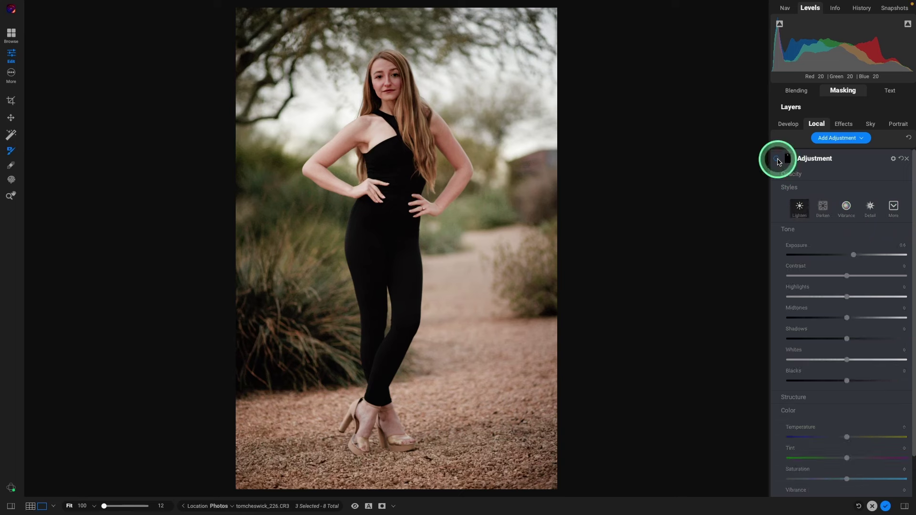
left_click(778, 161)
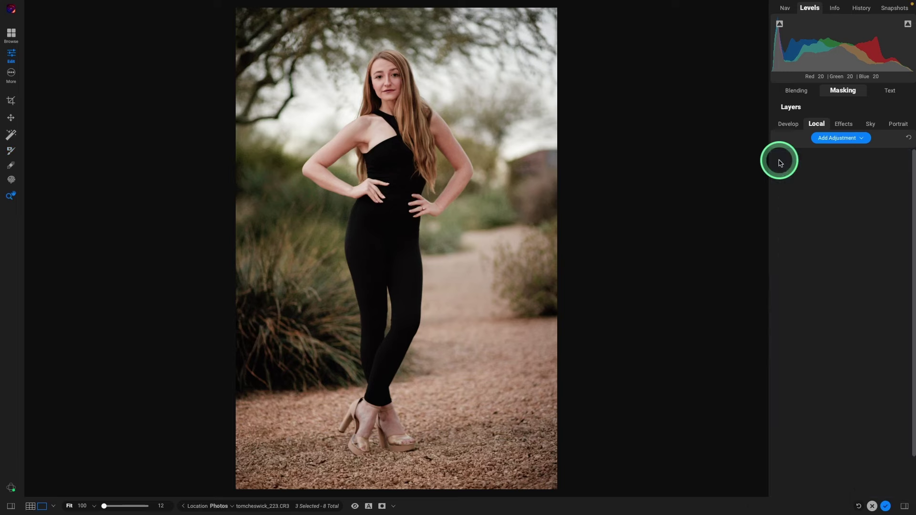
key("Left")
key("Left")
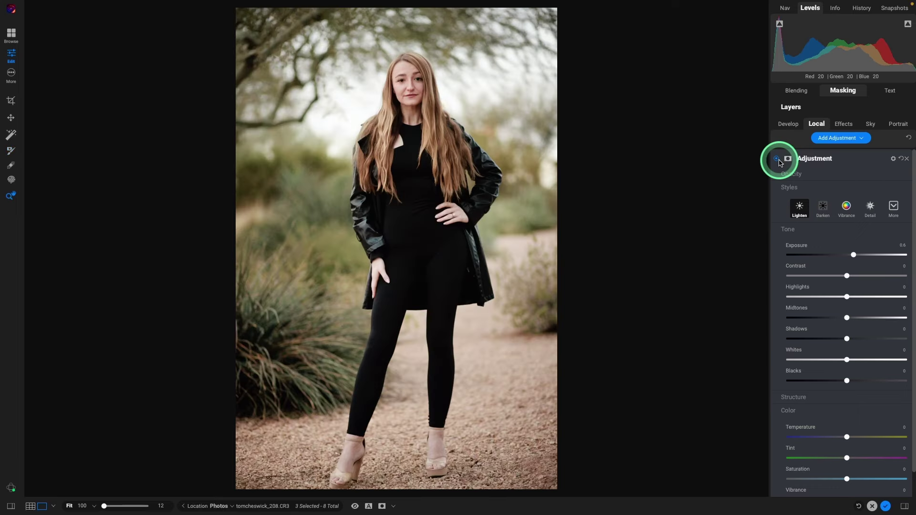